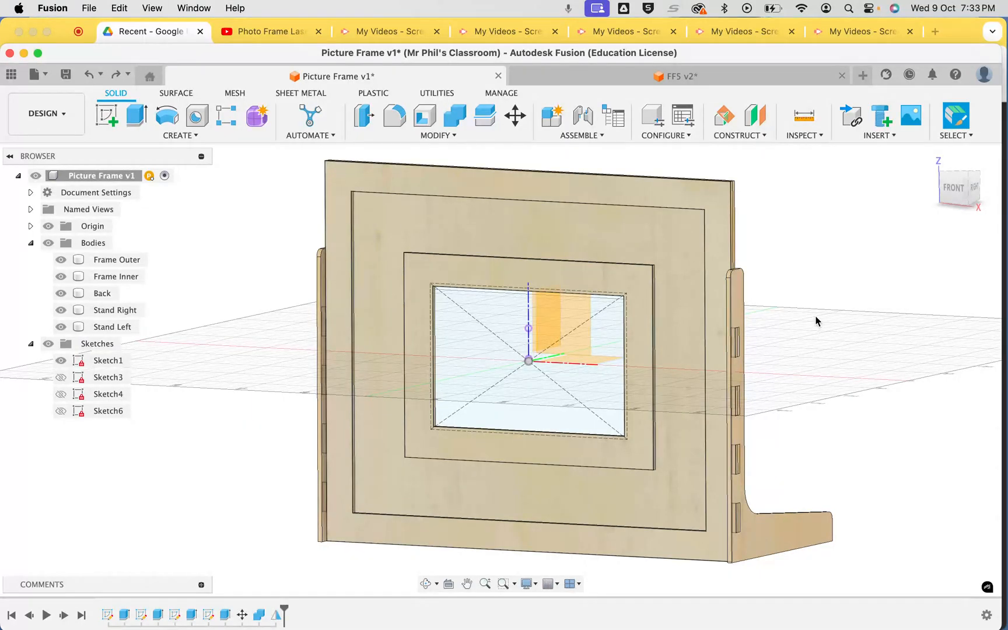
Check the practice photo and its ruler measurement in Chrome, and return to the picture frame model in Fusion.
{"action": "scroll", "coordinate": [816, 321], "scroll_direction": "right", "scroll_amount": 5, "text": "shift"}
{"action": "scroll", "coordinate": [816, 322], "scroll_direction": "left", "scroll_amount": 5, "text": "shift"}
{"action": "scroll", "coordinate": [816, 321], "scroll_direction": "down", "scroll_amount": 5, "text": "shift"}
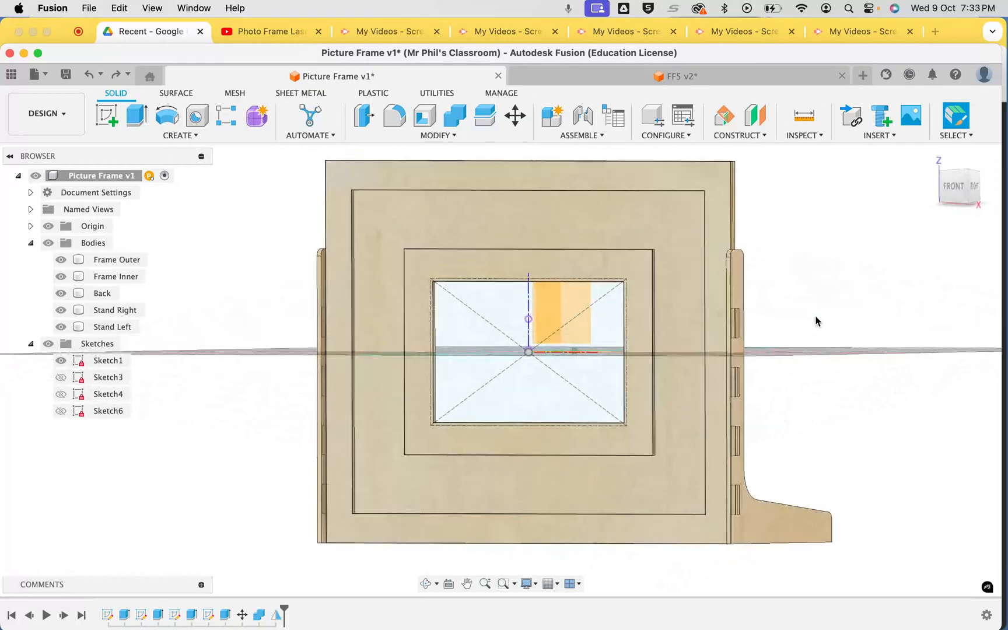
{"action": "left_click", "coordinate": [173, 32]}
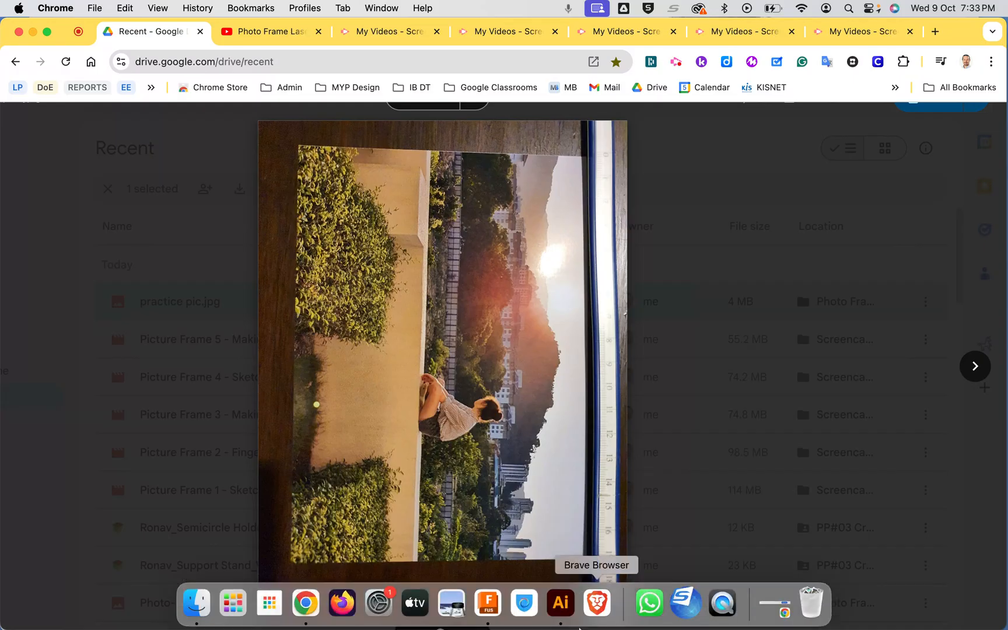
{"action": "left_click", "coordinate": [489, 604]}
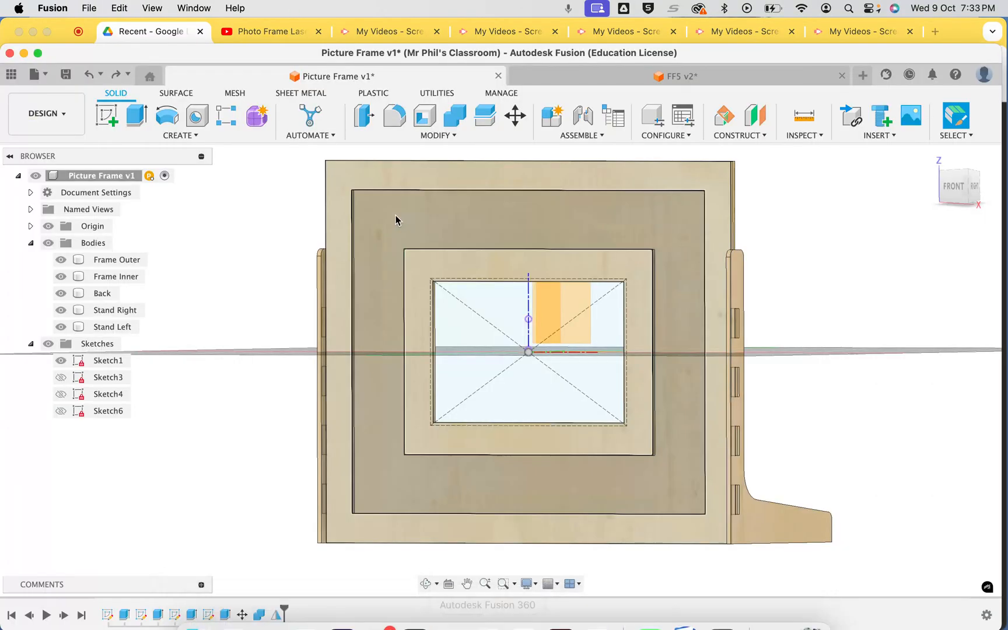
Set the user parameters PictureLength to 176 mm and PictureWidth to 125 mm.
{"action": "left_click", "coordinate": [453, 136]}
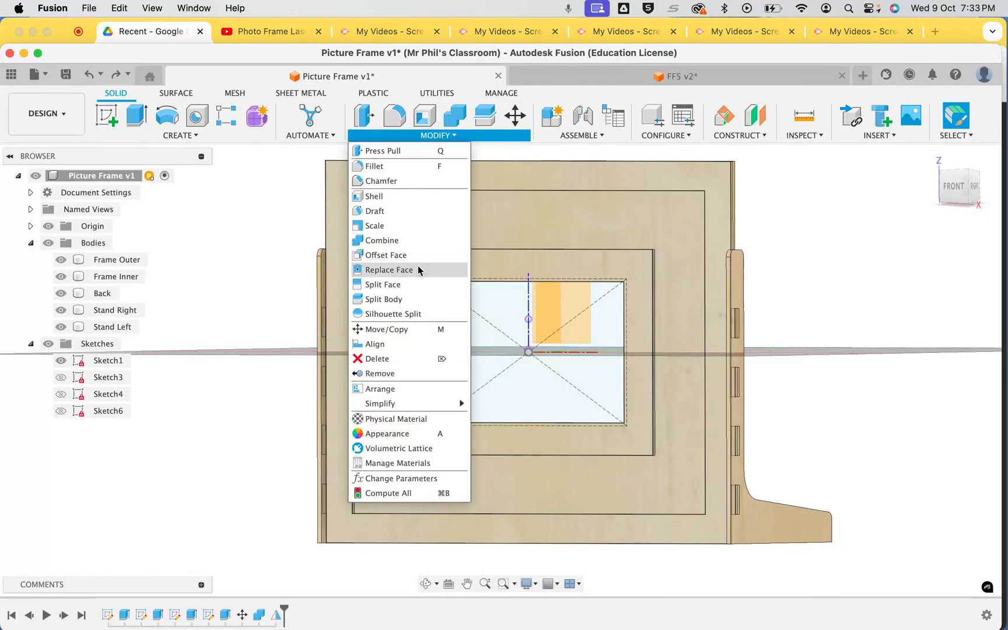
{"action": "left_click", "coordinate": [391, 478]}
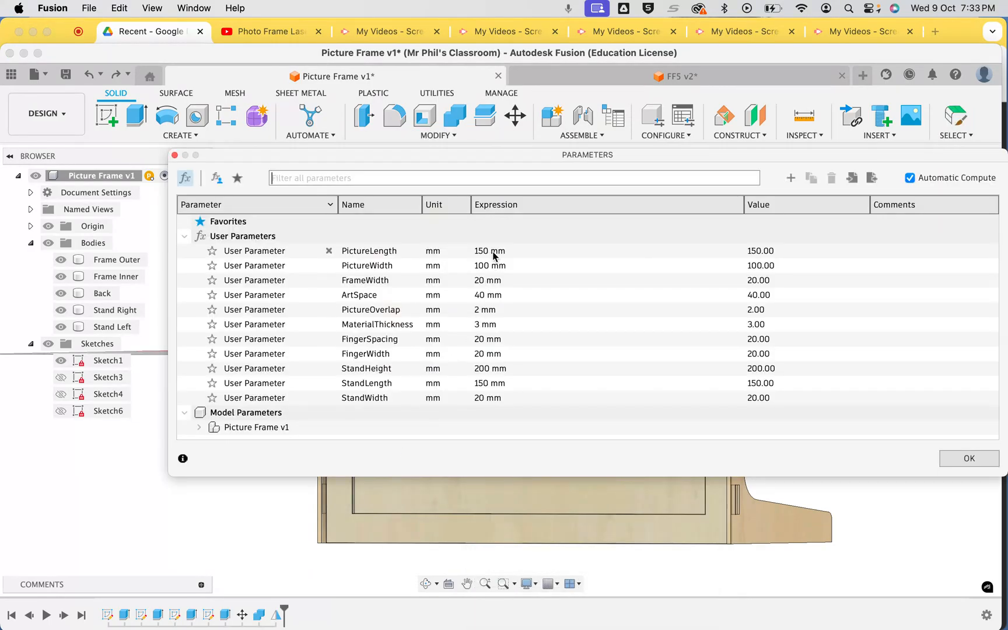
{"action": "left_click", "coordinate": [492, 252]}
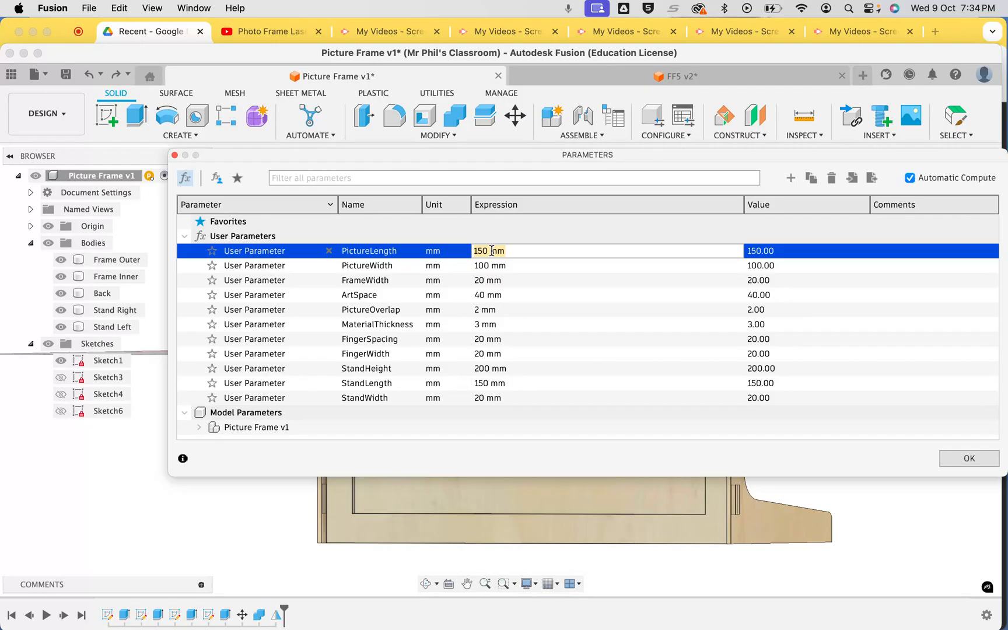
{"action": "type", "text": "176"}
{"action": "key", "text": "Return"}
{"action": "left_click", "coordinate": [487, 267]}
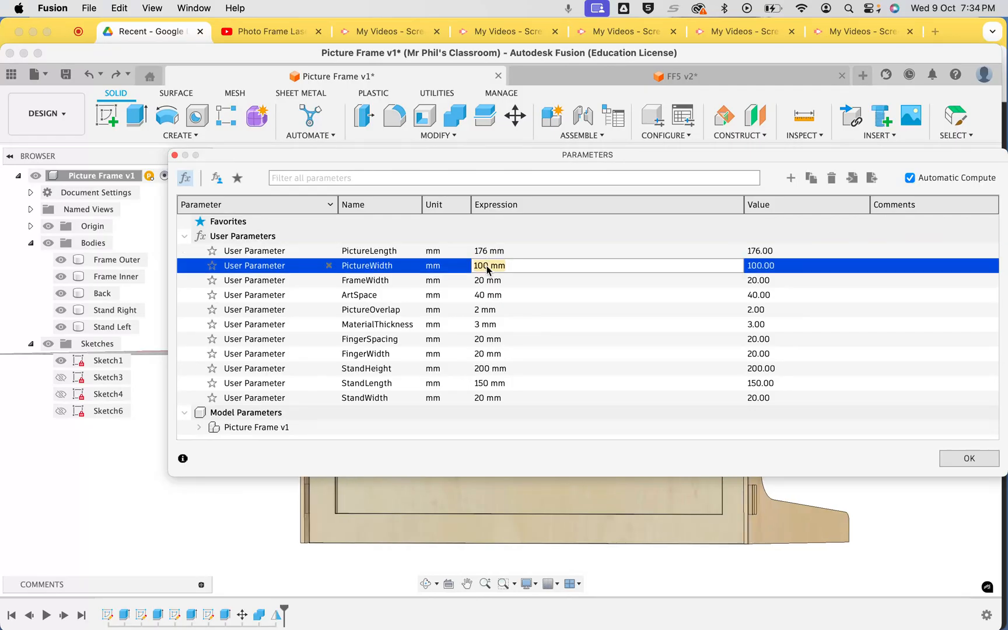
{"action": "type", "text": "125"}
{"action": "key", "text": "Return"}
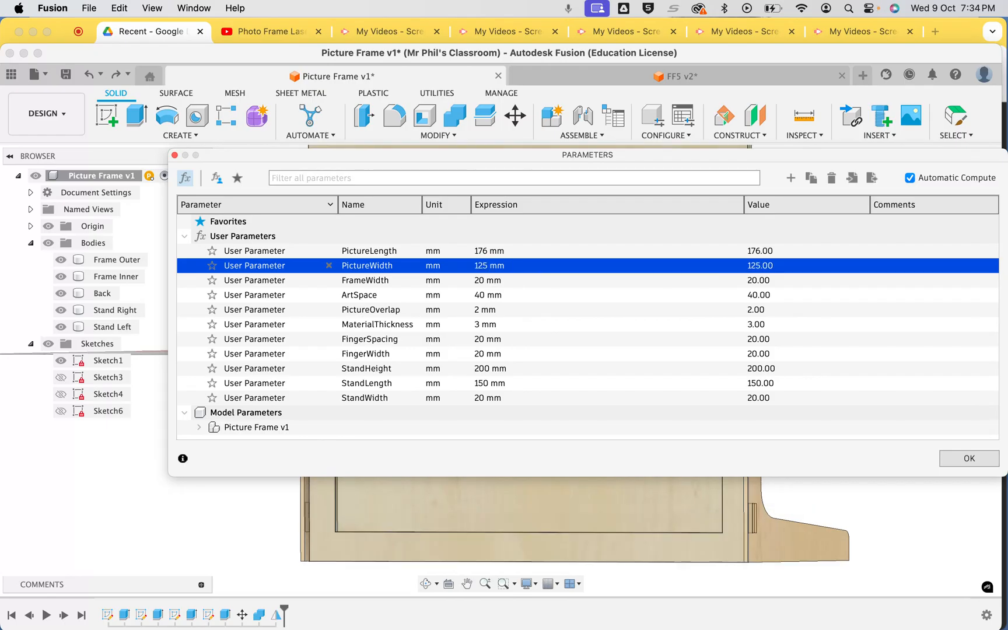
{"action": "left_click", "coordinate": [966, 460]}
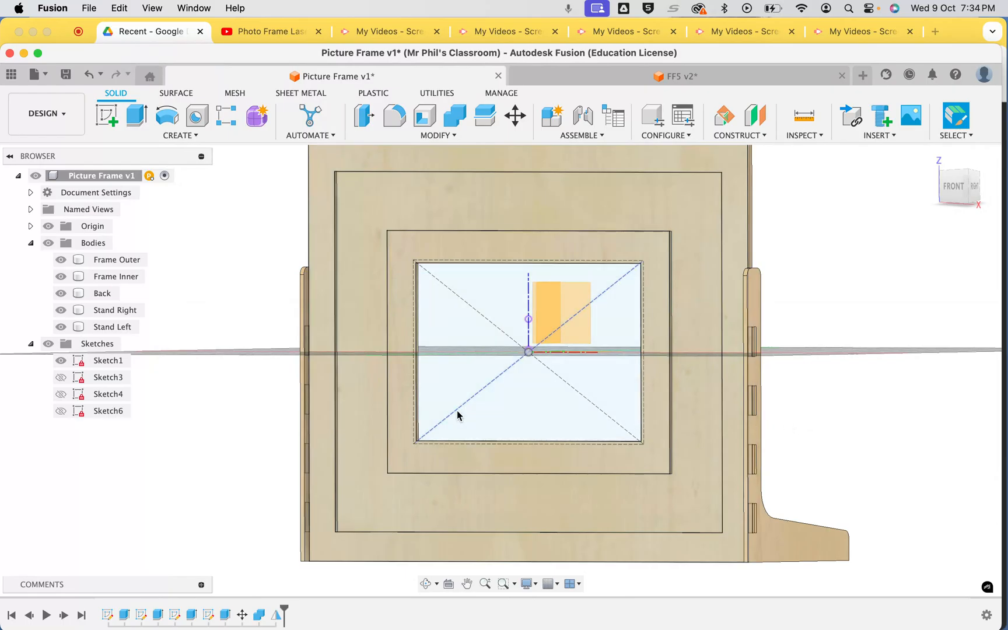
Set the ArtSpace user parameter to 25 mm.
{"action": "scroll", "coordinate": [457, 415], "scroll_direction": "right", "scroll_amount": 5, "text": "shift"}
{"action": "scroll", "coordinate": [458, 416], "scroll_direction": "left", "scroll_amount": 5, "text": "shift"}
{"action": "scroll", "coordinate": [458, 415], "scroll_direction": "right", "scroll_amount": 5, "text": "shift"}
{"action": "scroll", "coordinate": [457, 415], "scroll_direction": "left", "scroll_amount": 4, "text": "shift"}
{"action": "scroll", "coordinate": [458, 414], "scroll_direction": "left", "scroll_amount": 4, "text": "shift"}
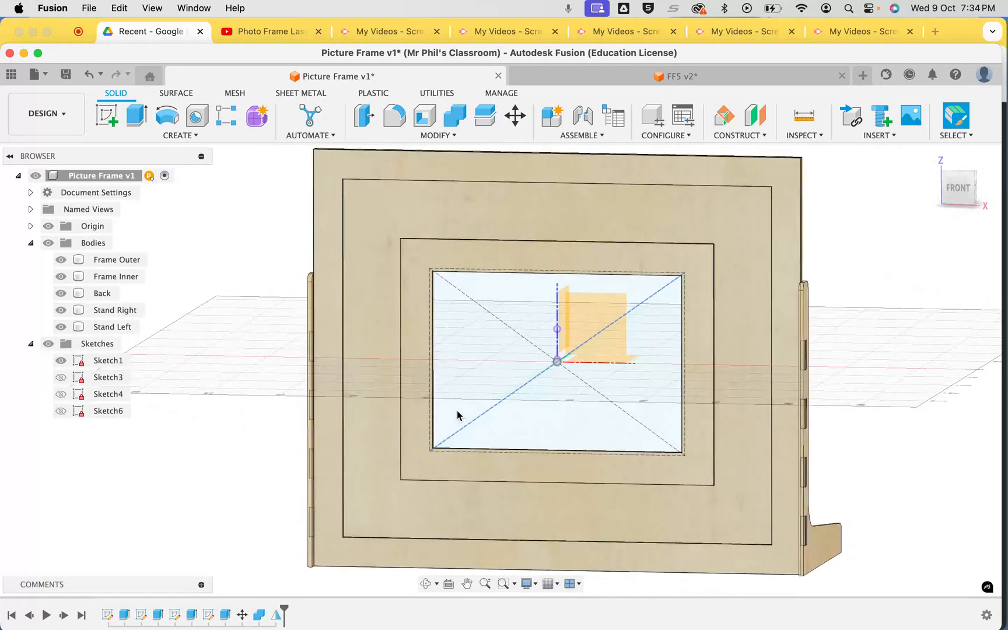
{"action": "left_click", "coordinate": [449, 136]}
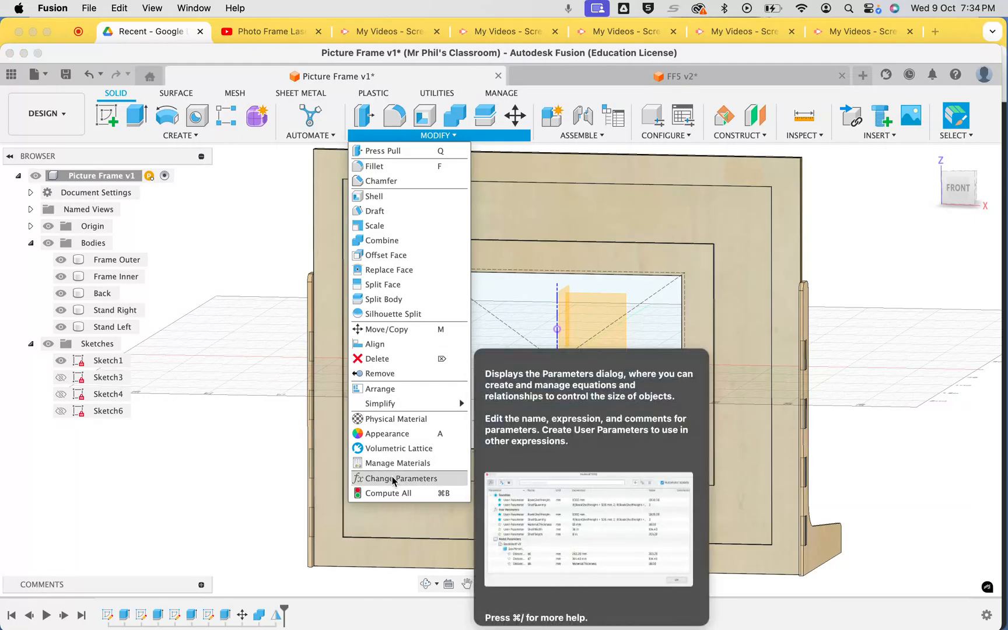
{"action": "left_click", "coordinate": [395, 481]}
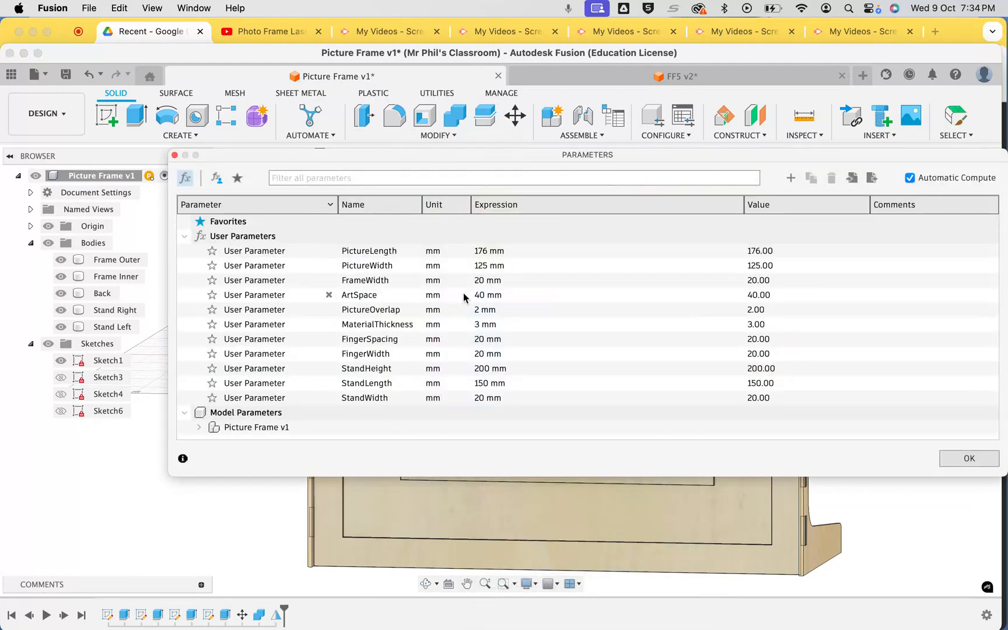
{"action": "left_click", "coordinate": [488, 295]}
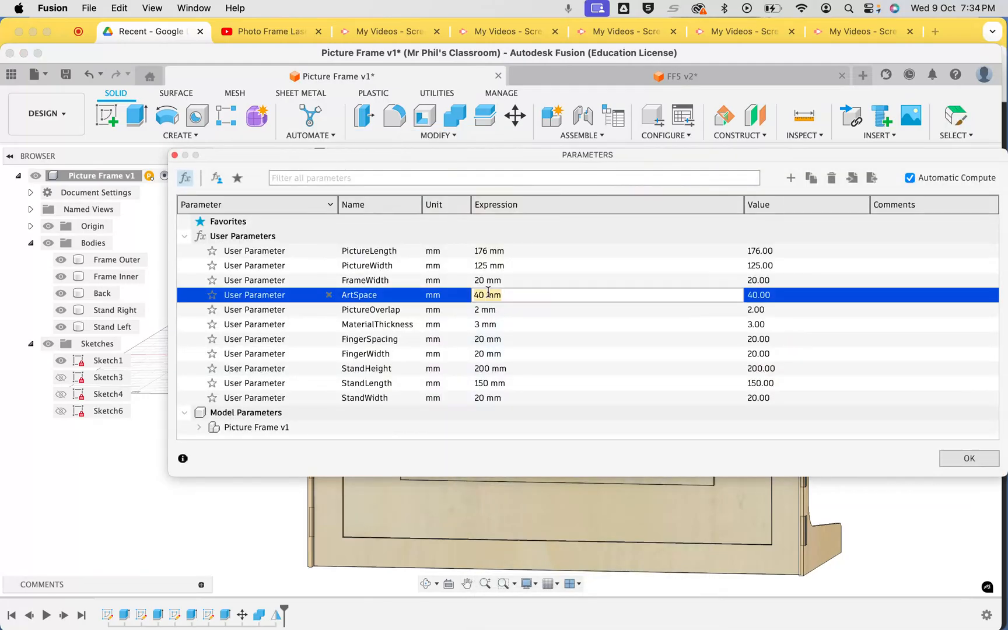
{"action": "type", "text": "3"}
{"action": "key", "text": "Return"}
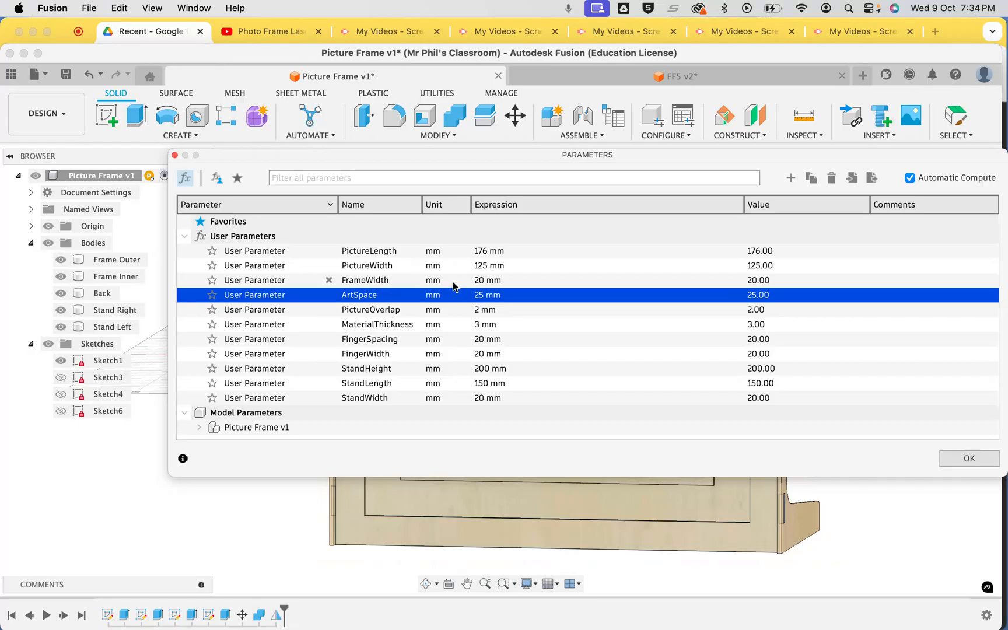
Set the FrameWidth user parameter to 10 mm and apply the parameter changes.
{"action": "double_click", "coordinate": [484, 281]}
{"action": "triple_click", "coordinate": [483, 281]}
{"action": "type", "text": "10"}
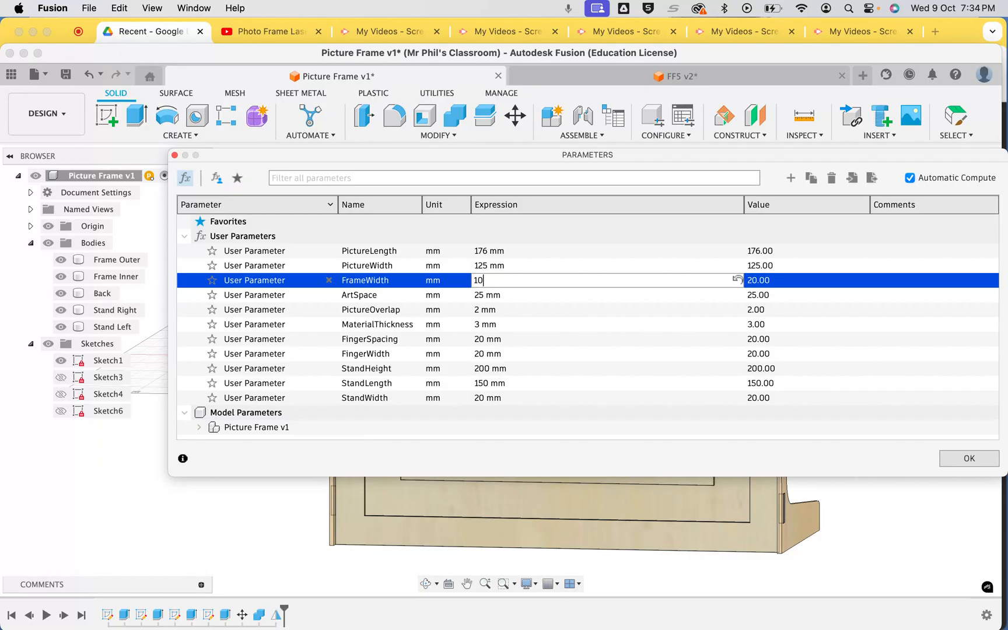
{"action": "key", "text": "Return"}
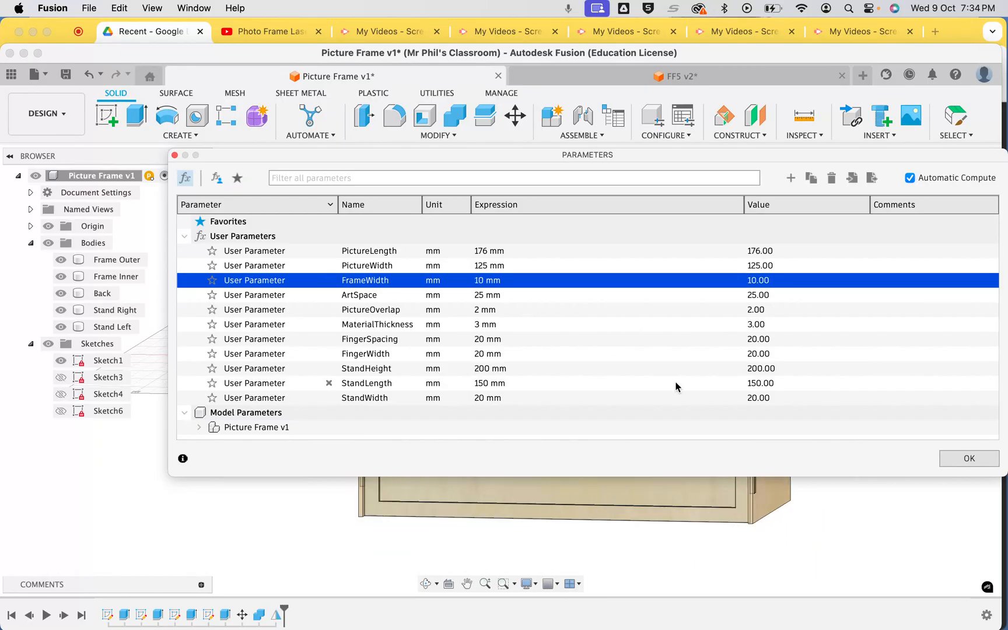
{"action": "left_click", "coordinate": [969, 460]}
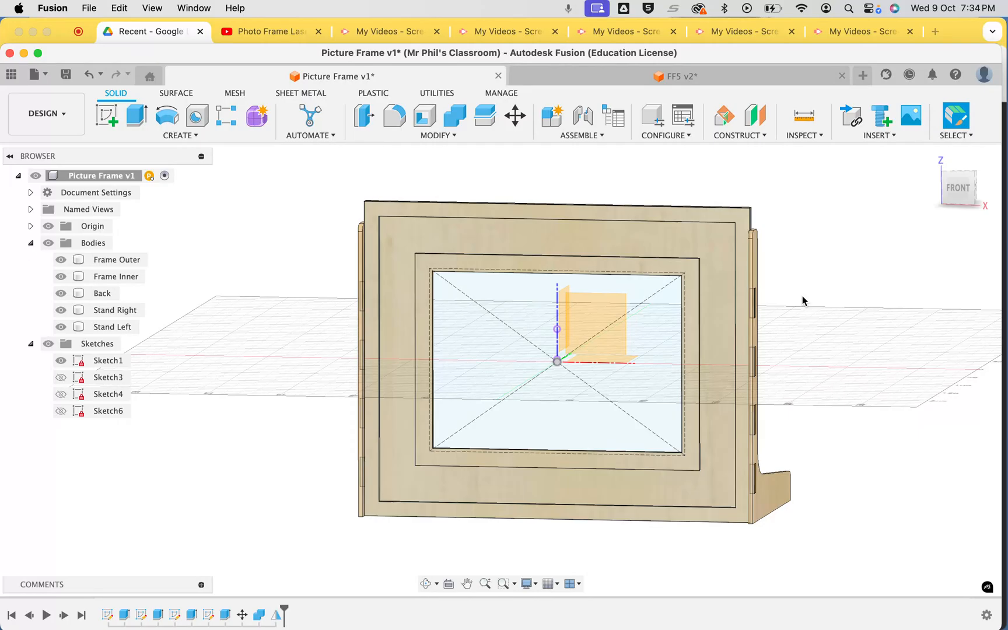
Try the FingerSpacing user parameter at 10 mm and undo the change.
{"action": "scroll", "coordinate": [803, 297], "scroll_direction": "left", "scroll_amount": 5, "text": "shift"}
{"action": "scroll", "coordinate": [803, 301], "scroll_direction": "left", "scroll_amount": 3, "text": "shift"}
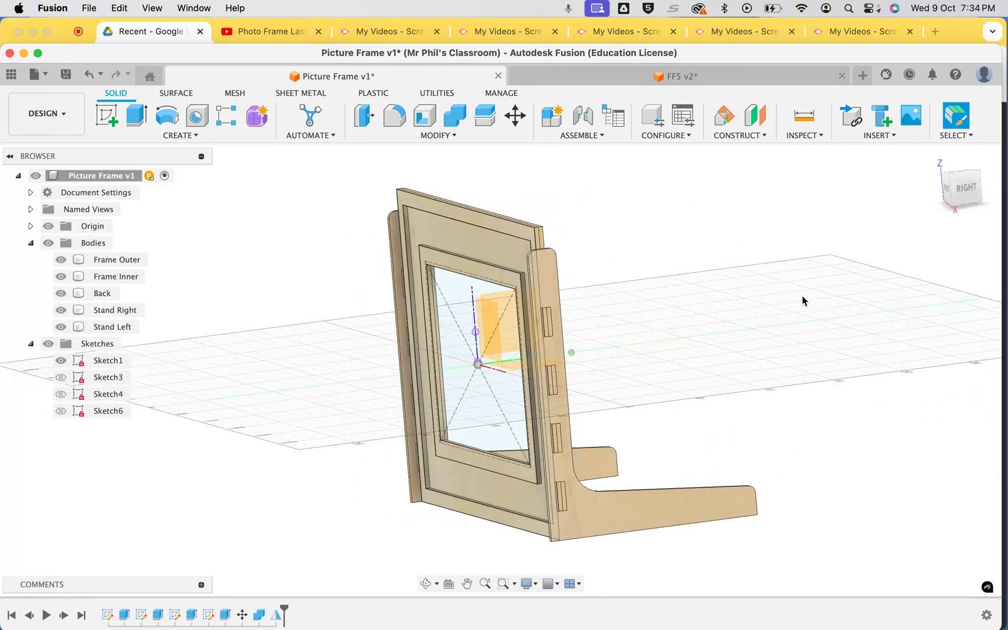
{"action": "scroll", "coordinate": [803, 301], "scroll_direction": "right", "scroll_amount": 8, "text": "shift"}
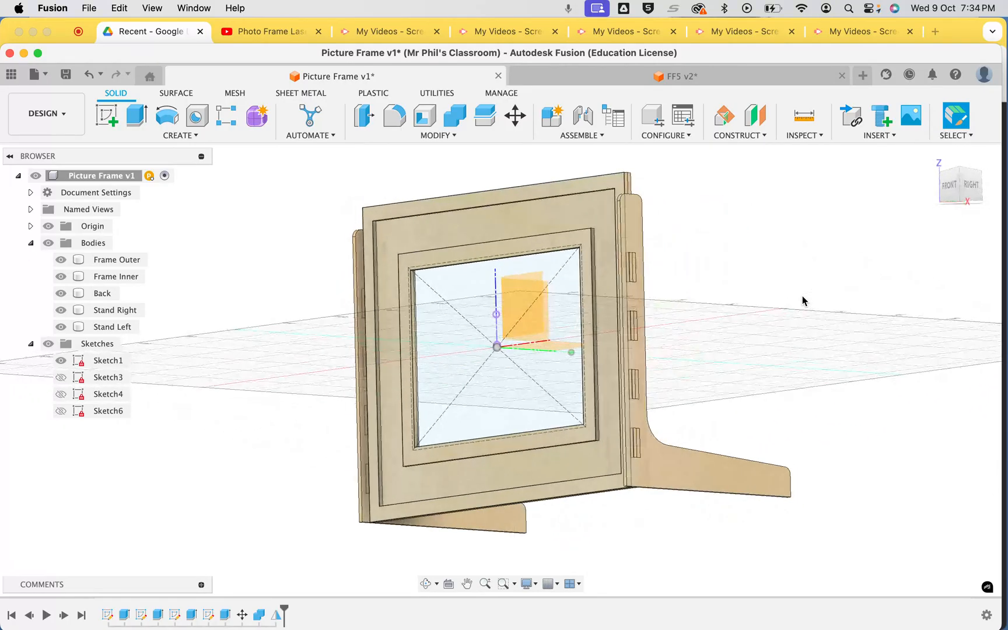
{"action": "scroll", "coordinate": [803, 301], "scroll_direction": "left", "scroll_amount": 3, "text": "shift"}
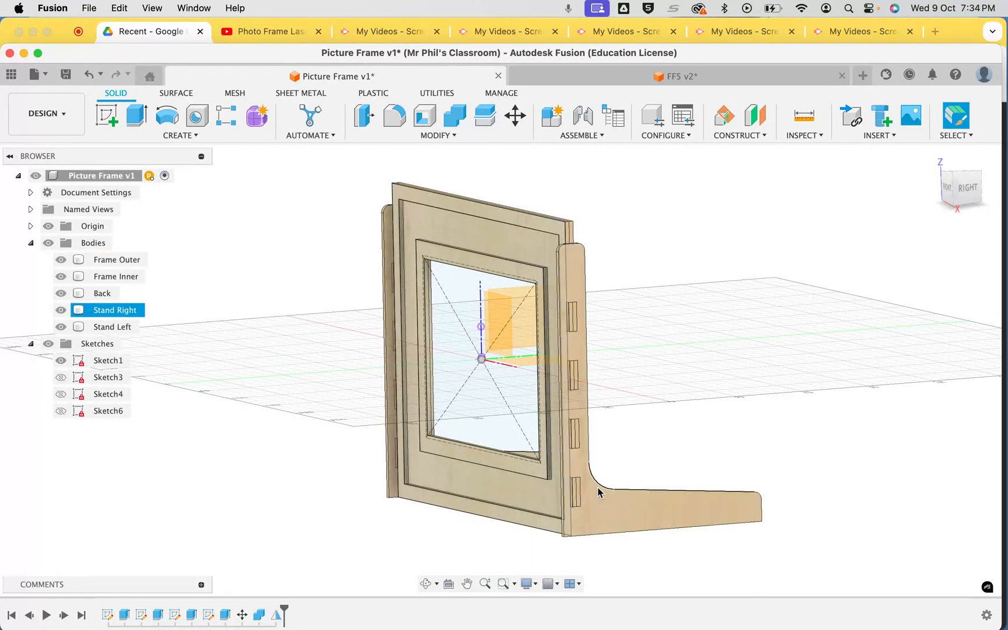
{"action": "scroll", "coordinate": [598, 490], "scroll_direction": "right", "scroll_amount": 6, "text": "shift"}
{"action": "scroll", "coordinate": [598, 488], "scroll_direction": "right", "scroll_amount": 2, "text": "shift"}
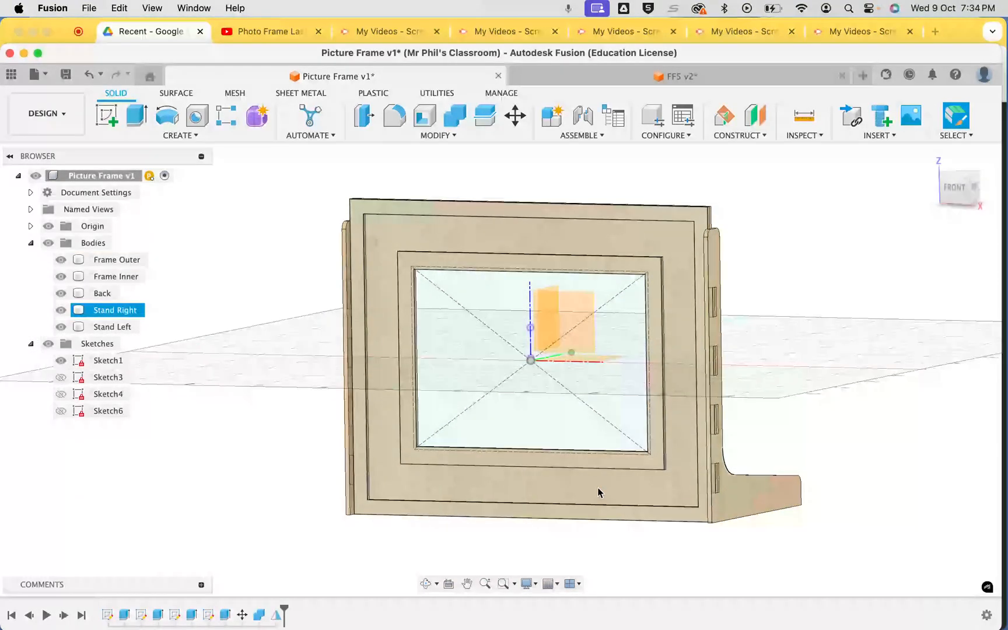
{"action": "left_click", "coordinate": [453, 136]}
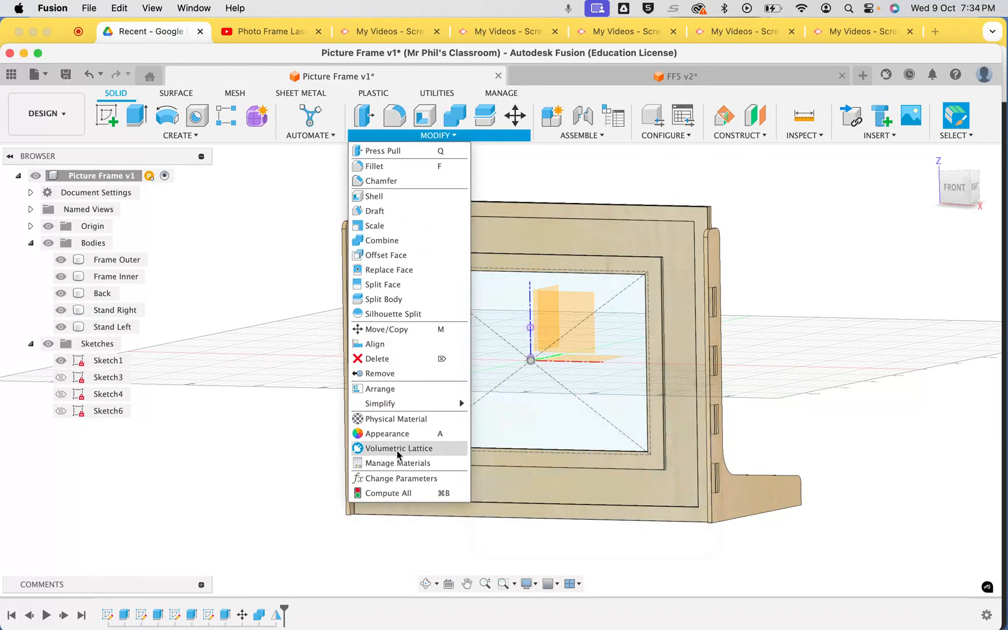
{"action": "left_click", "coordinate": [402, 479]}
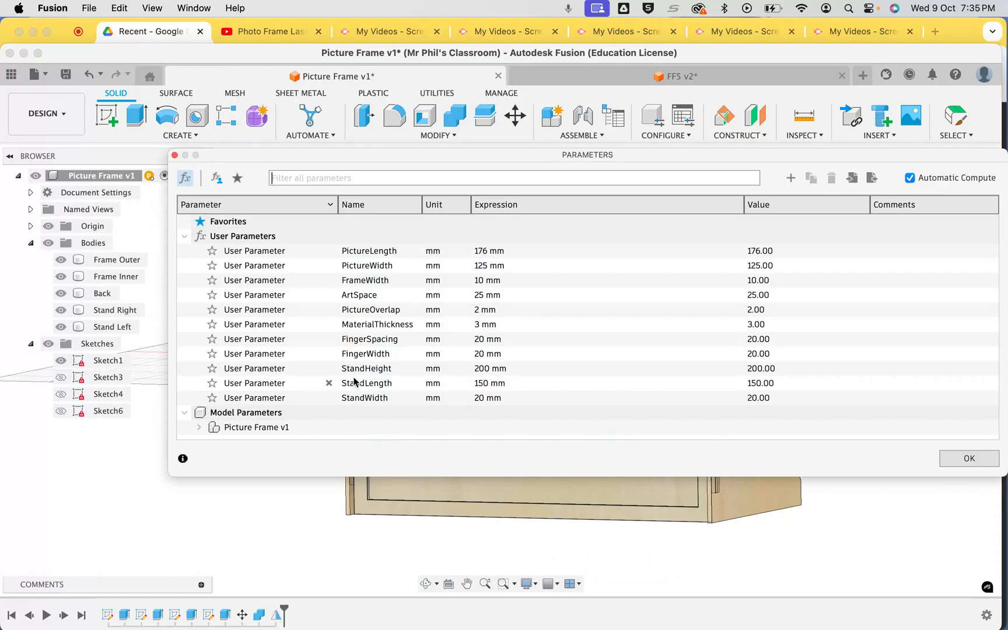
{"action": "left_click", "coordinate": [486, 340]}
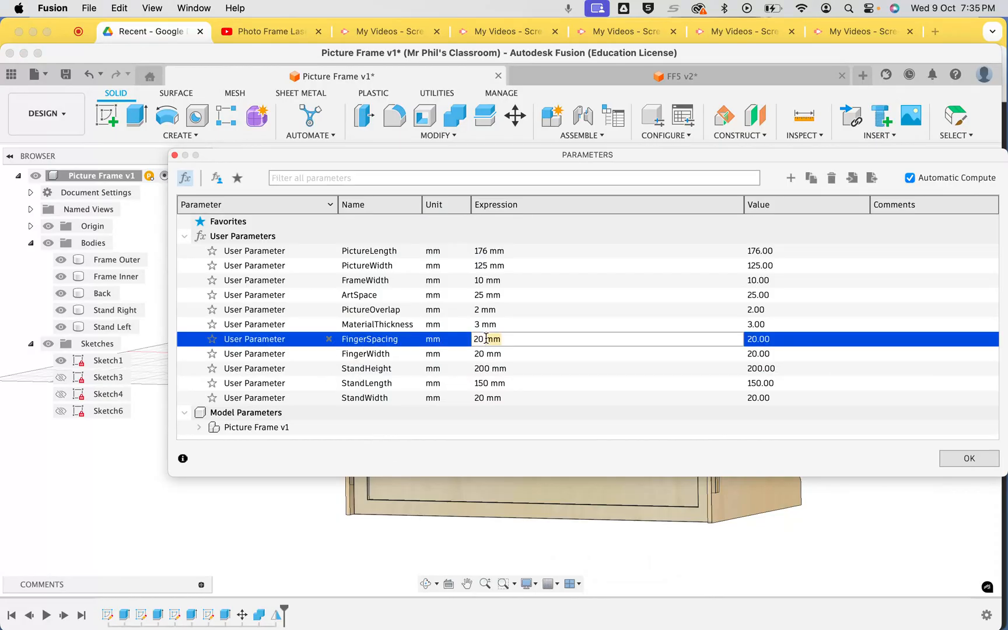
{"action": "type", "text": "10"}
{"action": "key", "text": "Return"}
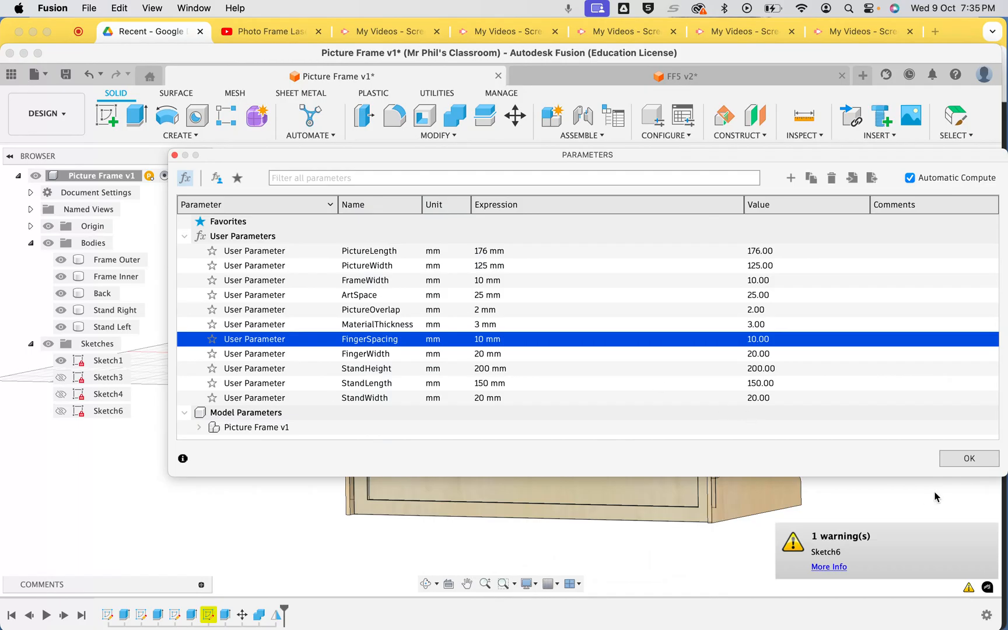
{"action": "left_click", "coordinate": [968, 459]}
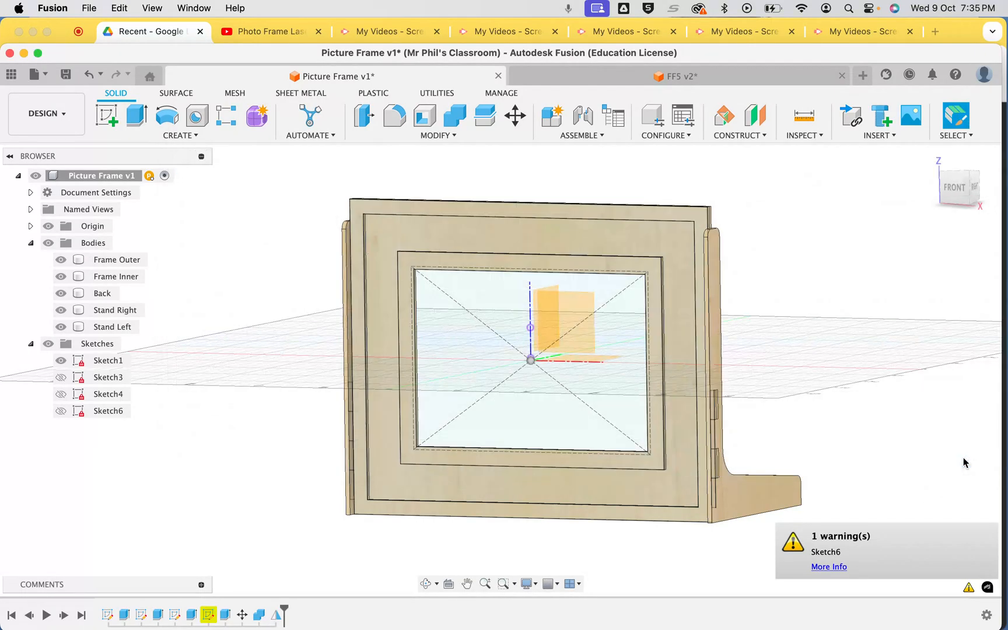
{"action": "left_click", "coordinate": [757, 478]}
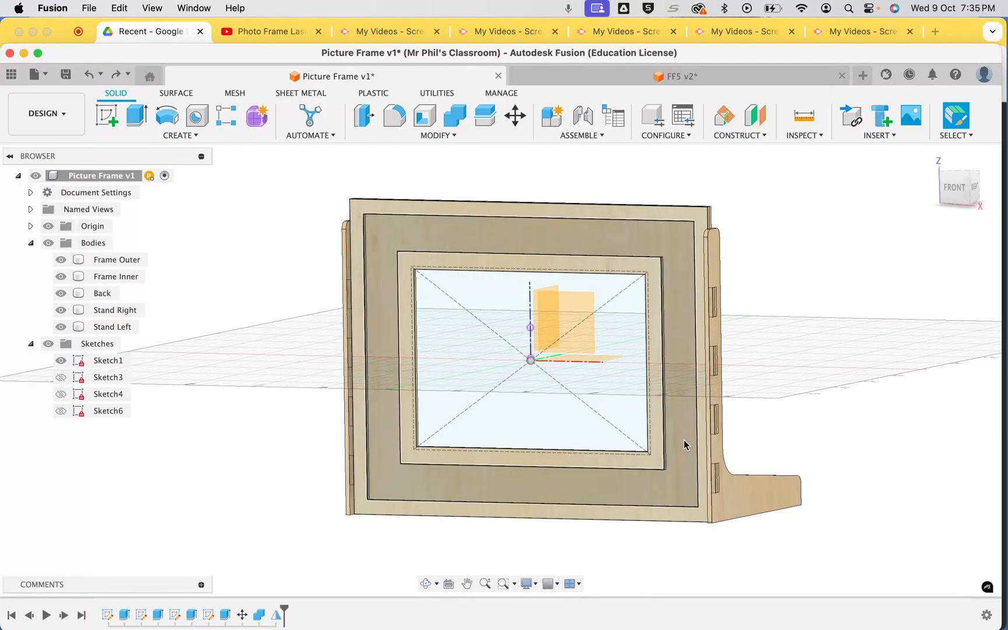
Set the StandHeight user parameter to 150 mm and apply it to the stands.
{"action": "scroll", "coordinate": [683, 440], "scroll_direction": "right", "scroll_amount": 5, "text": "shift"}
{"action": "scroll", "coordinate": [684, 440], "scroll_direction": "left", "scroll_amount": 5, "text": "shift"}
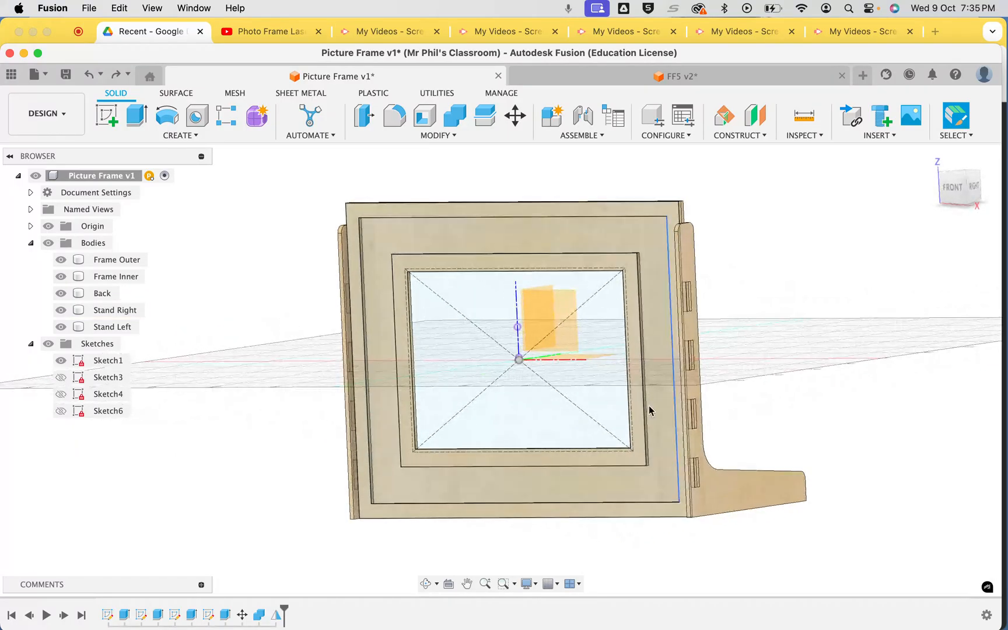
{"action": "left_click", "coordinate": [453, 136]}
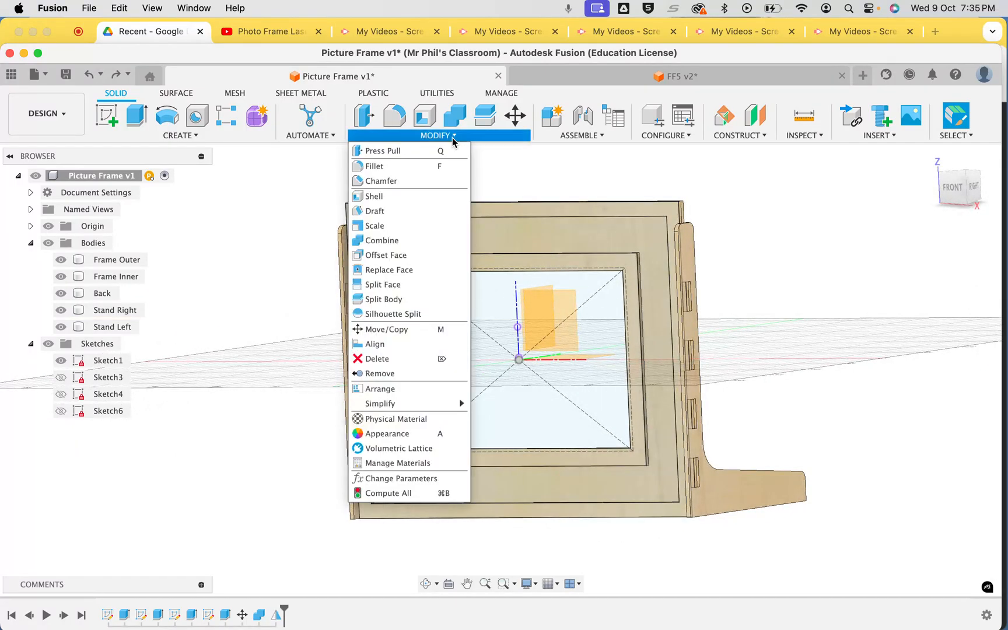
{"action": "left_click", "coordinate": [399, 479]}
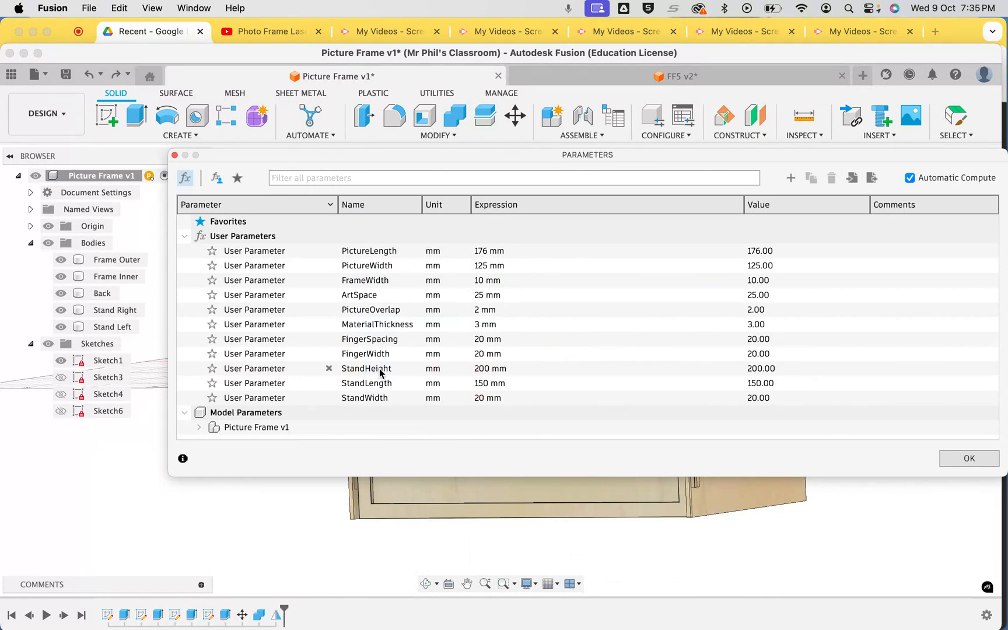
{"action": "left_click", "coordinate": [499, 369]}
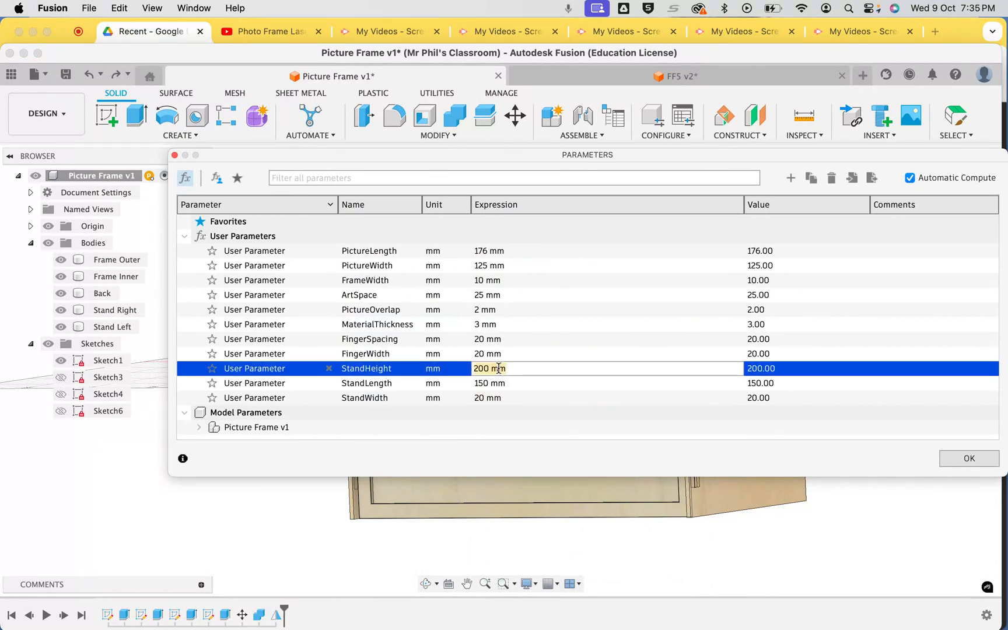
{"action": "type", "text": "15"}
{"action": "key", "text": "Return"}
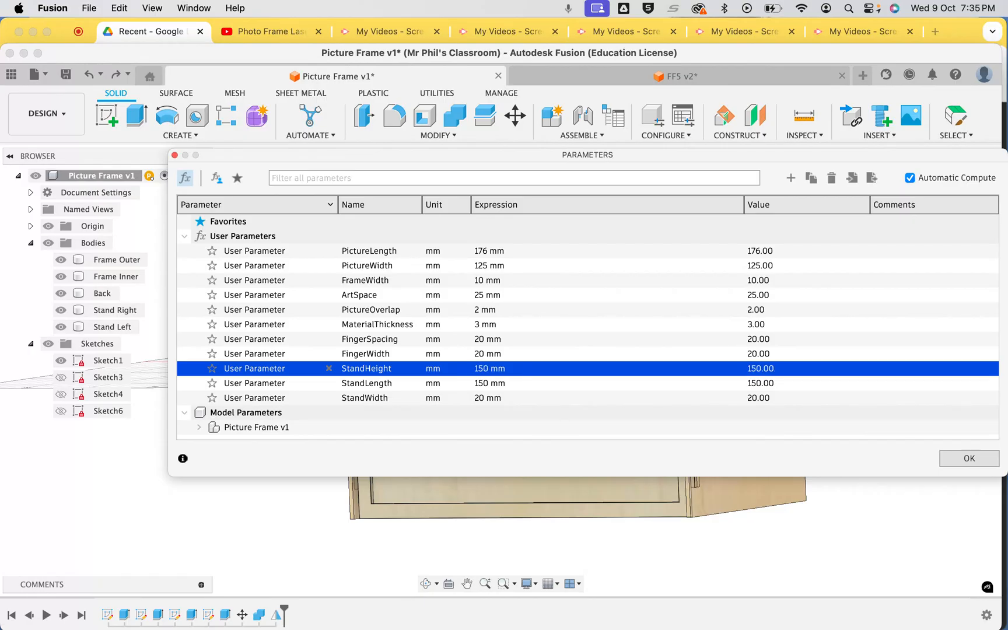
{"action": "left_click", "coordinate": [969, 458]}
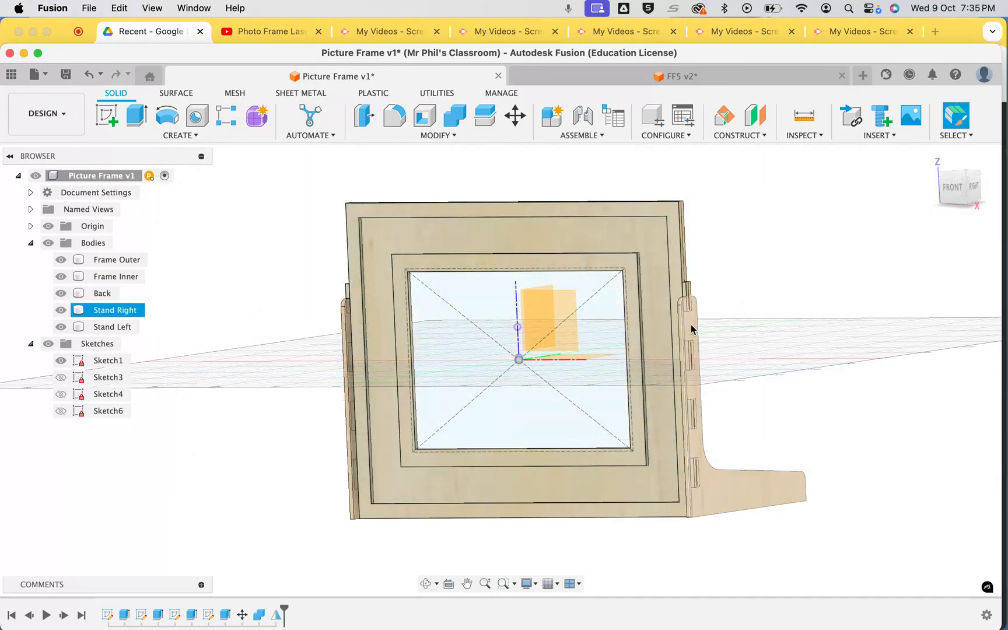
Set the StandHeight user parameter to 170 mm and apply it to the model.
{"action": "left_click", "coordinate": [452, 136]}
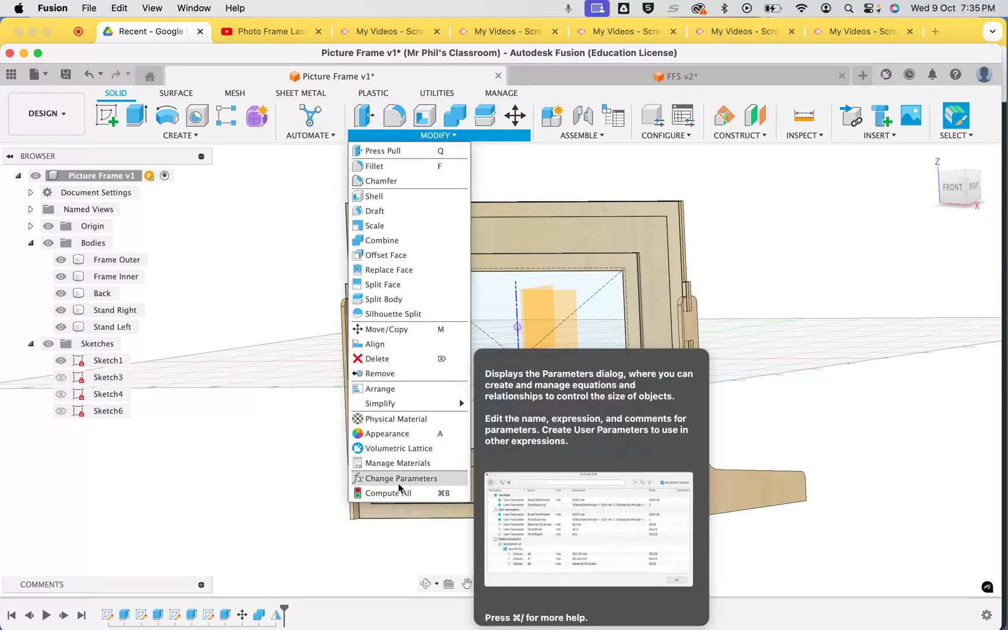
{"action": "left_click", "coordinate": [398, 479]}
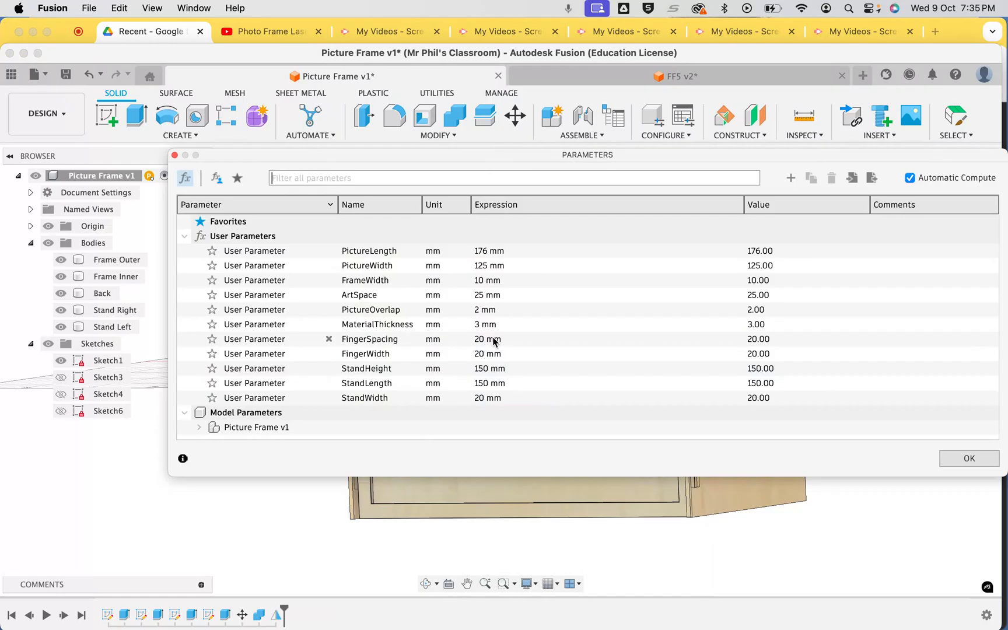
{"action": "left_click", "coordinate": [491, 370]}
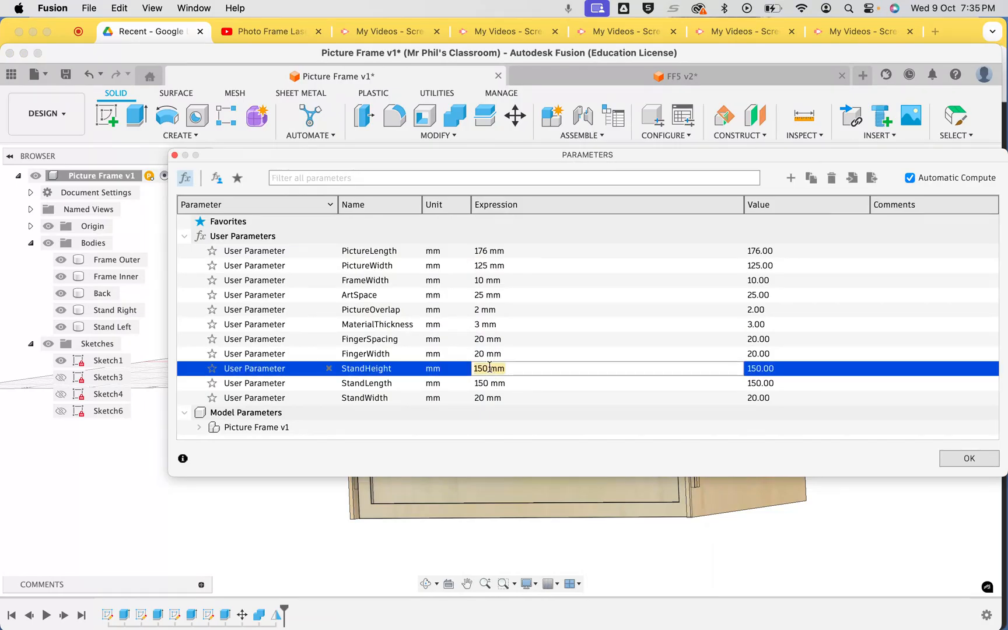
{"action": "type", "text": "170"}
{"action": "key", "text": "Return"}
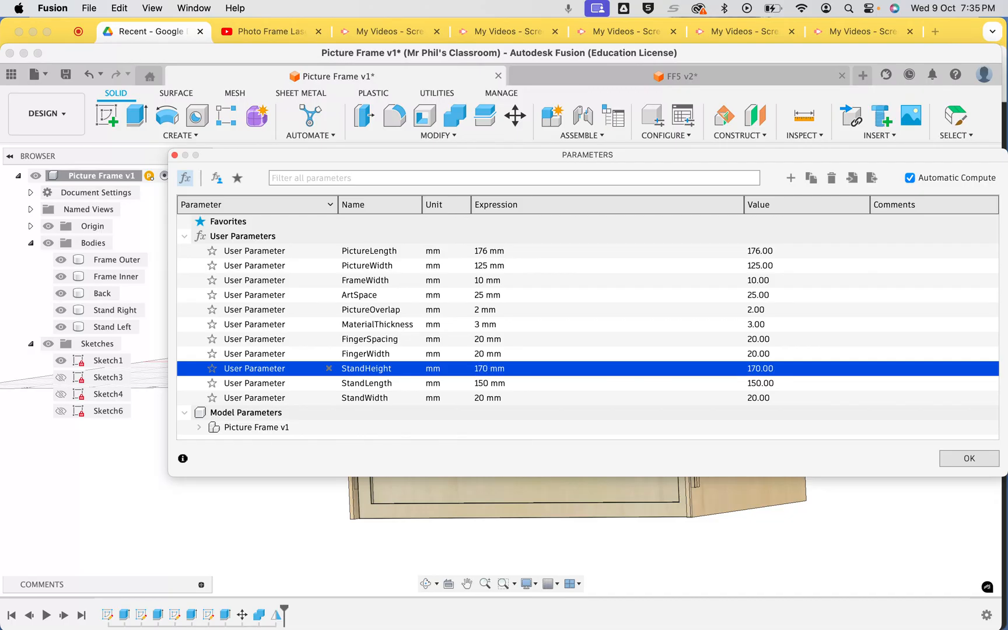
{"action": "left_click", "coordinate": [960, 460]}
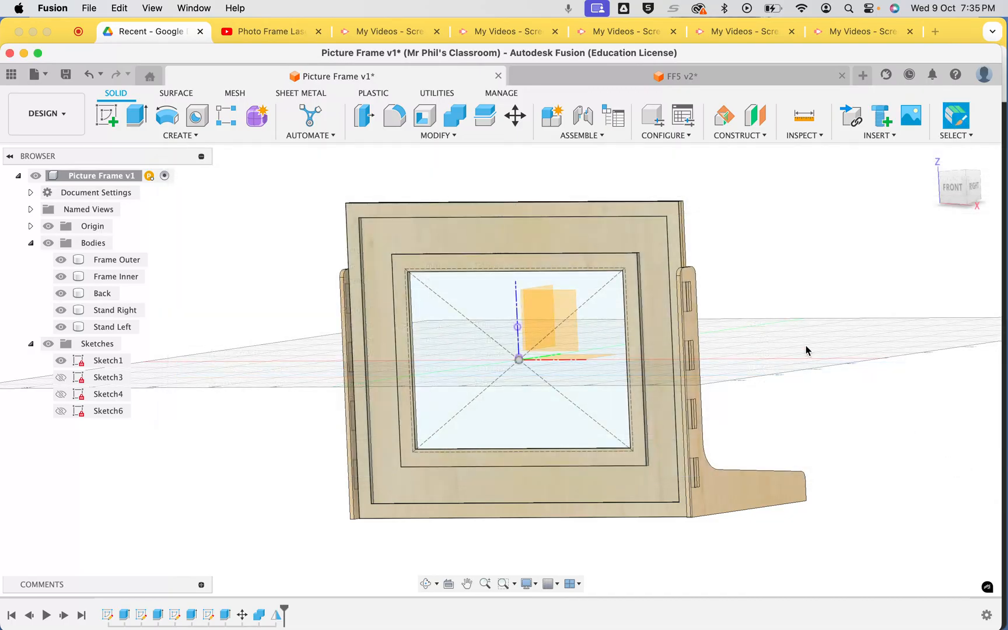
Examine the heightened stands and their finger joints against the frame from the front and the right side.
{"action": "scroll", "coordinate": [780, 349], "scroll_direction": "left", "scroll_amount": 5, "text": "shift"}
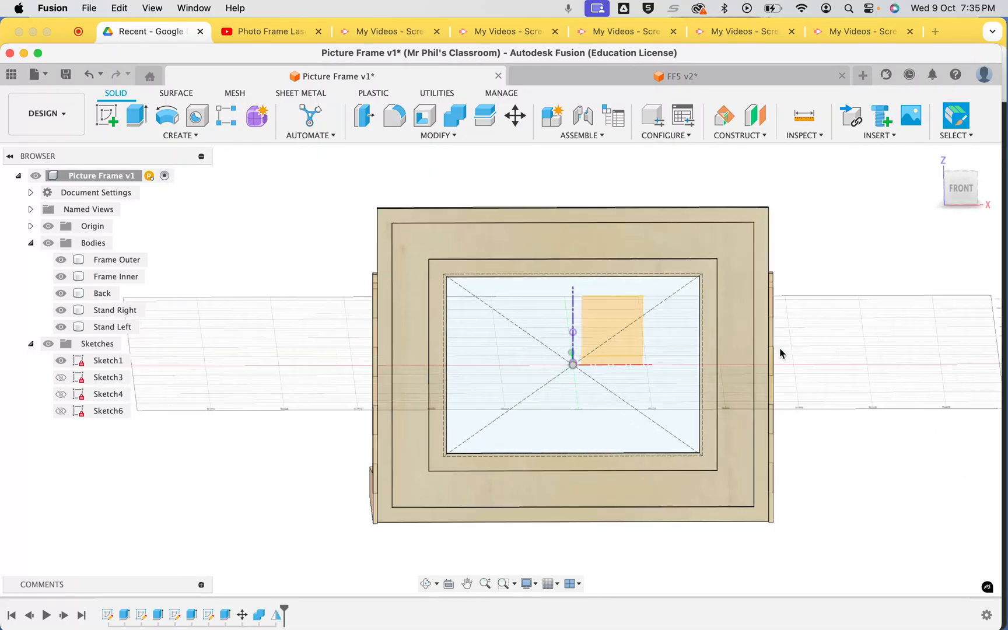
{"action": "scroll", "coordinate": [780, 349], "scroll_direction": "right", "scroll_amount": 5, "text": "shift"}
{"action": "scroll", "coordinate": [781, 353], "scroll_direction": "right", "scroll_amount": 3, "text": "shift"}
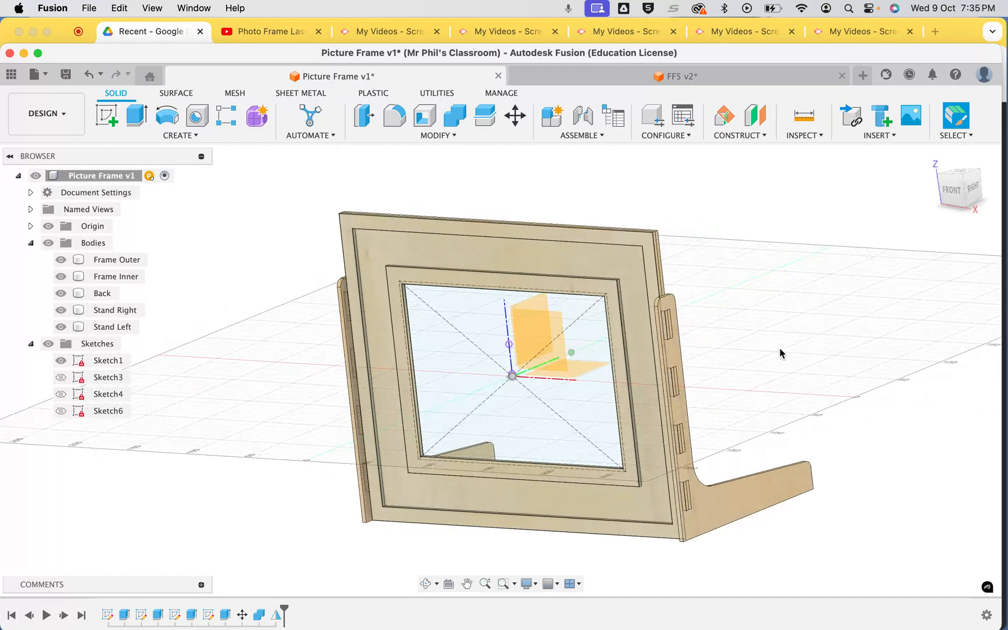
{"action": "scroll", "coordinate": [781, 353], "scroll_direction": "left", "scroll_amount": 4, "text": "shift"}
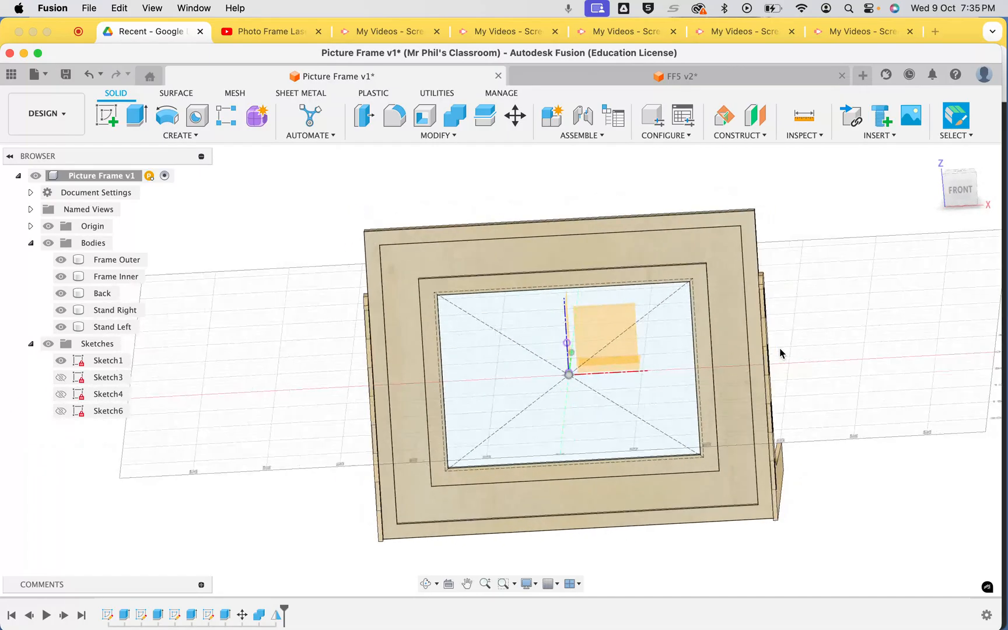
{"action": "scroll", "coordinate": [780, 354], "scroll_direction": "right", "scroll_amount": 5, "text": "shift"}
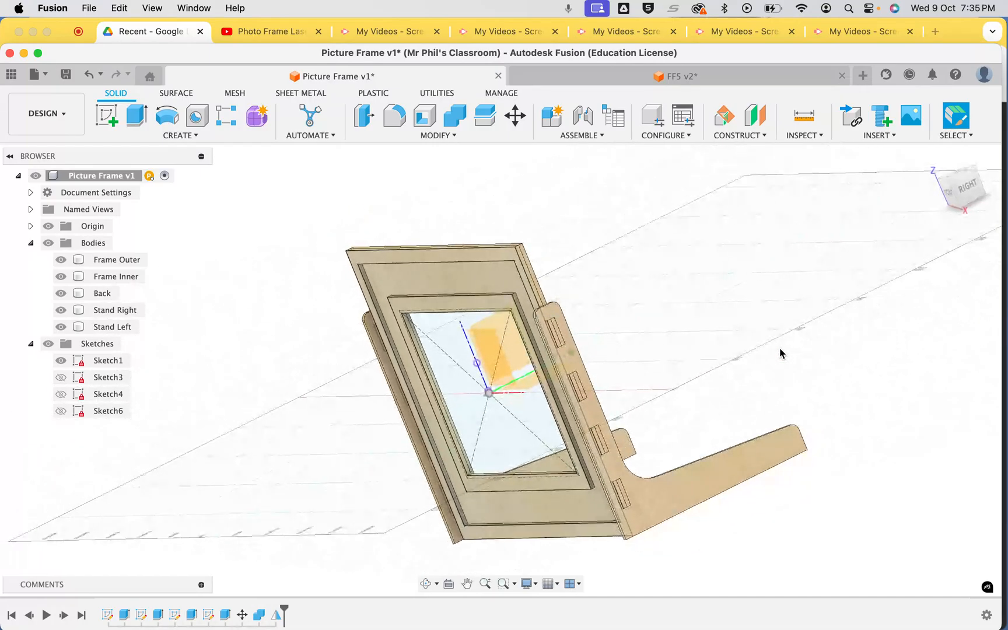
{"action": "scroll", "coordinate": [781, 353], "scroll_direction": "right", "scroll_amount": 2, "text": "shift"}
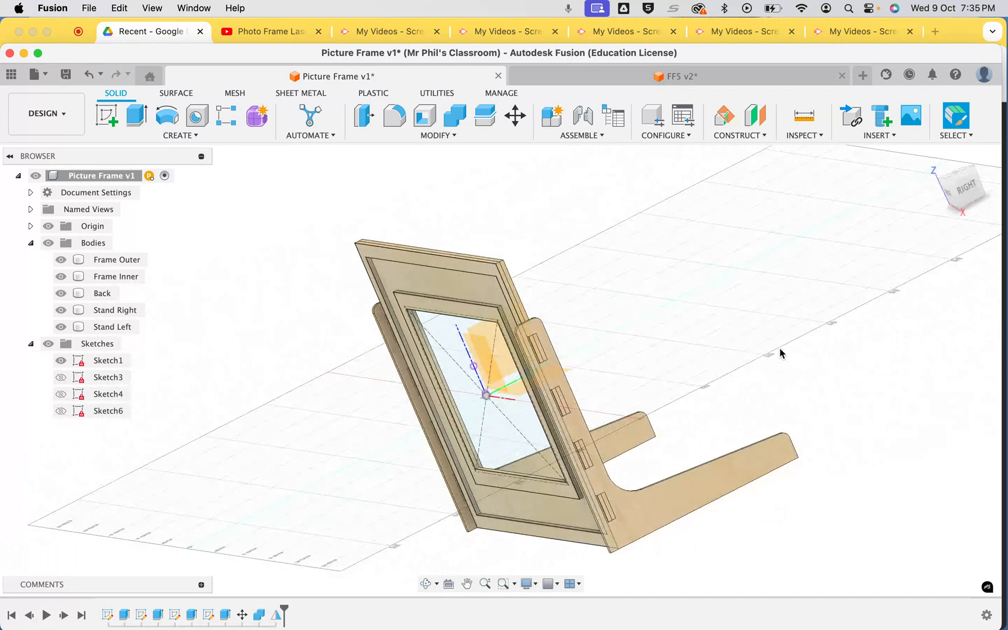
Try a 20 mm fillet on the upper right corner edges of the outer frame and back, and cancel it.
{"action": "left_click", "coordinate": [396, 118]}
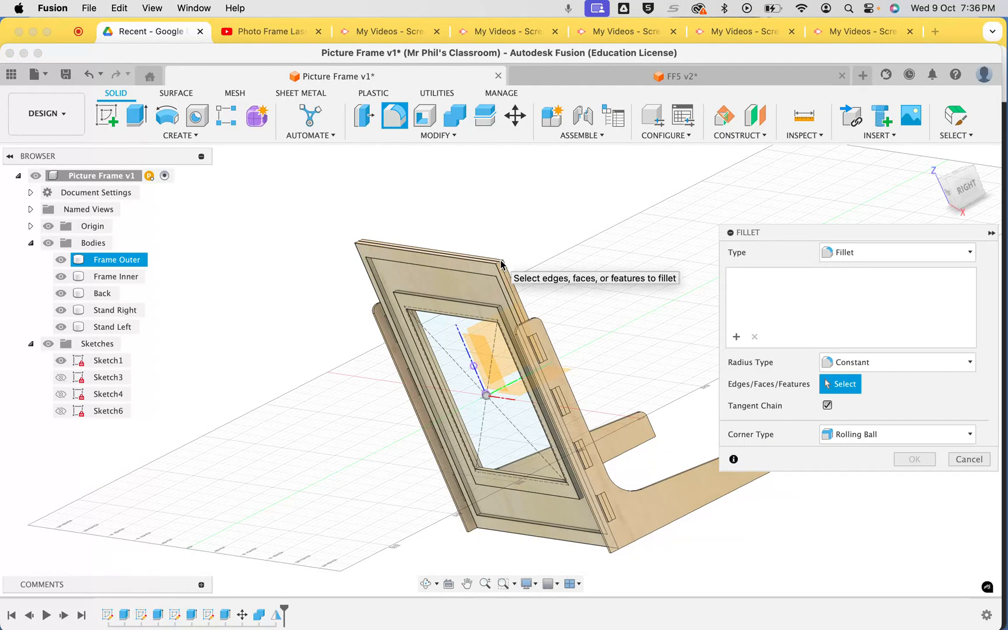
{"action": "scroll", "coordinate": [501, 264], "scroll_direction": "up", "scroll_amount": 3}
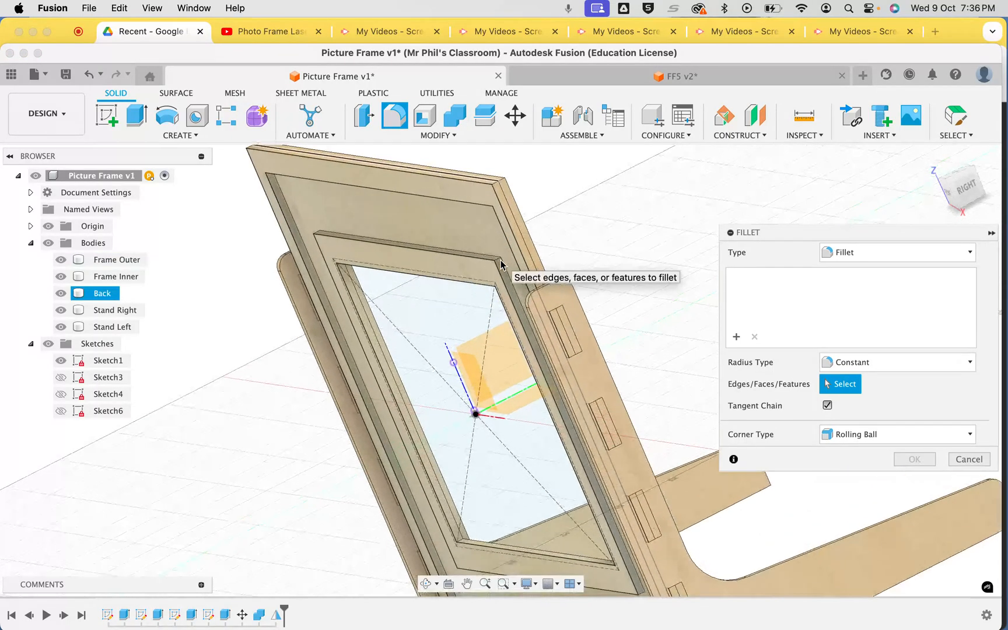
{"action": "left_click", "coordinate": [497, 186]}
{"action": "left_click", "coordinate": [502, 184]}
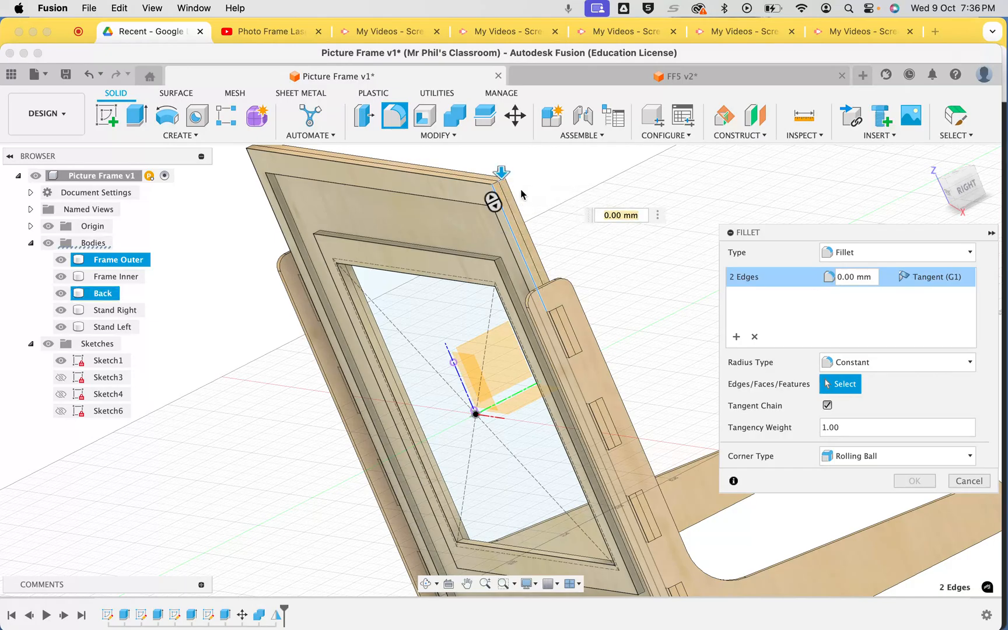
{"action": "left_click_drag", "start_coordinate": [502, 174], "coordinate": [503, 186]}
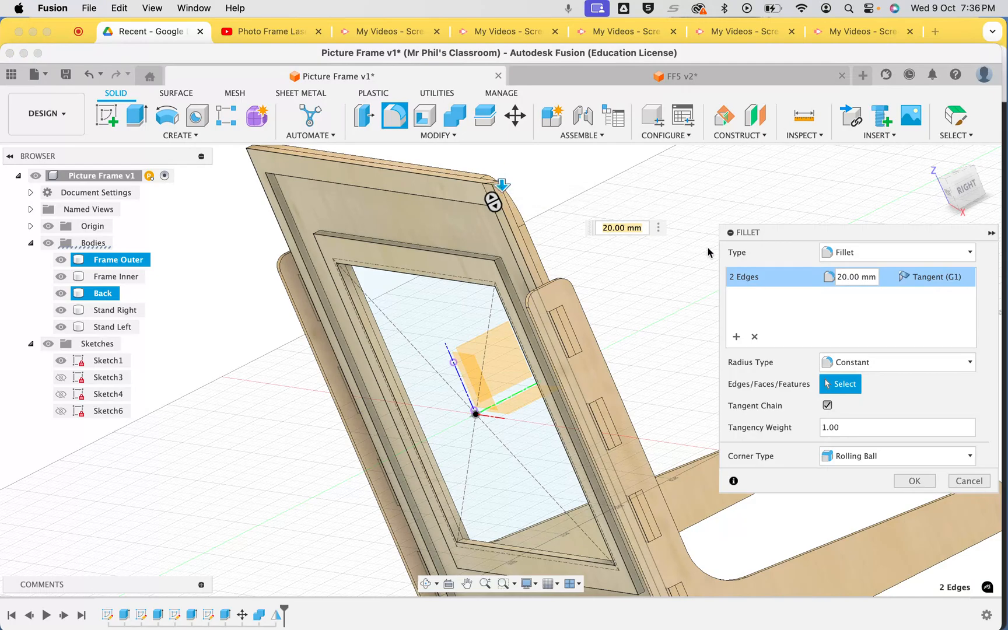
{"action": "left_click", "coordinate": [969, 480]}
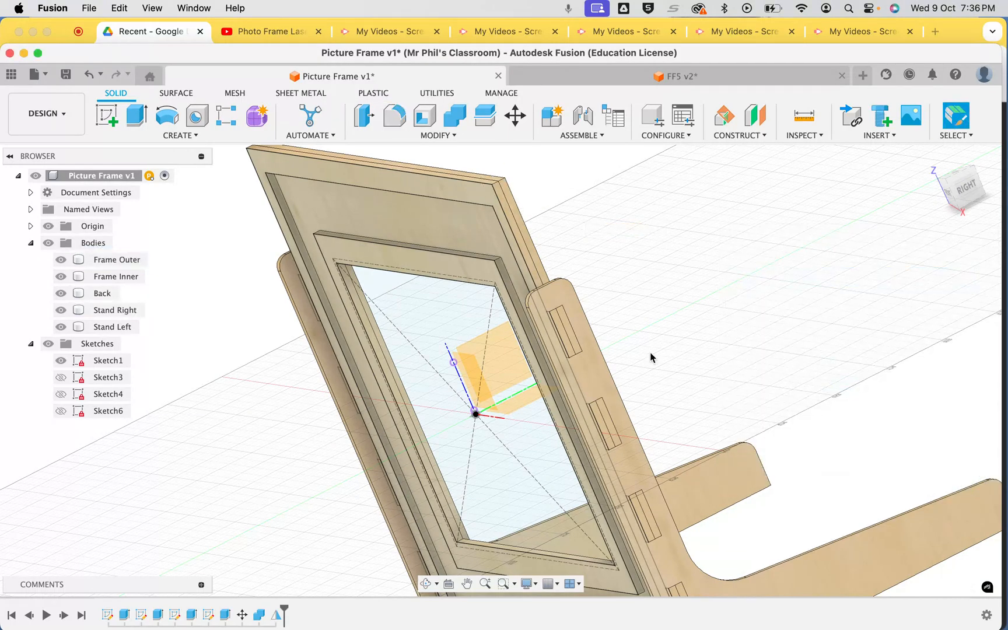
{"action": "scroll", "coordinate": [651, 353], "scroll_direction": "left", "scroll_amount": 5, "text": "shift"}
{"action": "scroll", "coordinate": [473, 381], "scroll_direction": "left", "scroll_amount": 3, "text": "shift"}
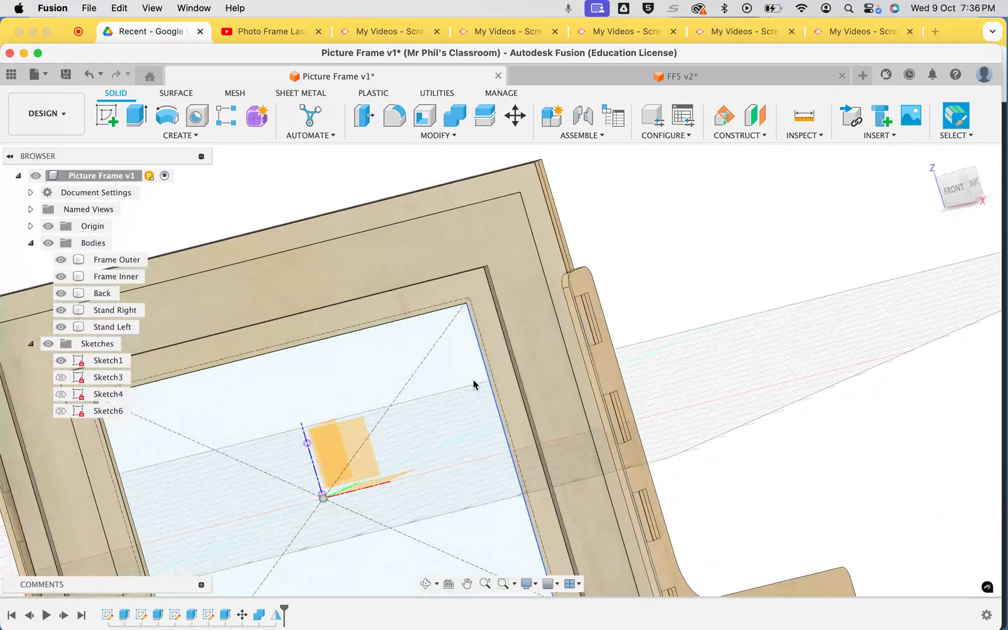
{"action": "scroll", "coordinate": [437, 402], "scroll_direction": "down", "scroll_amount": 5}
{"action": "scroll", "coordinate": [437, 402], "scroll_direction": "left", "scroll_amount": 3}
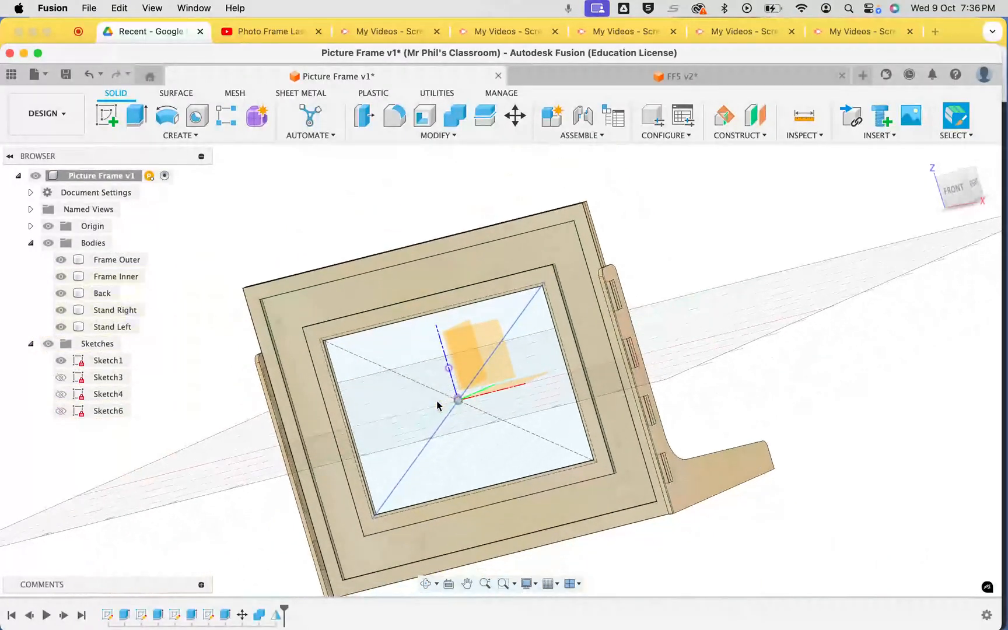
{"action": "scroll", "coordinate": [436, 400], "scroll_direction": "left", "scroll_amount": 3, "text": "shift"}
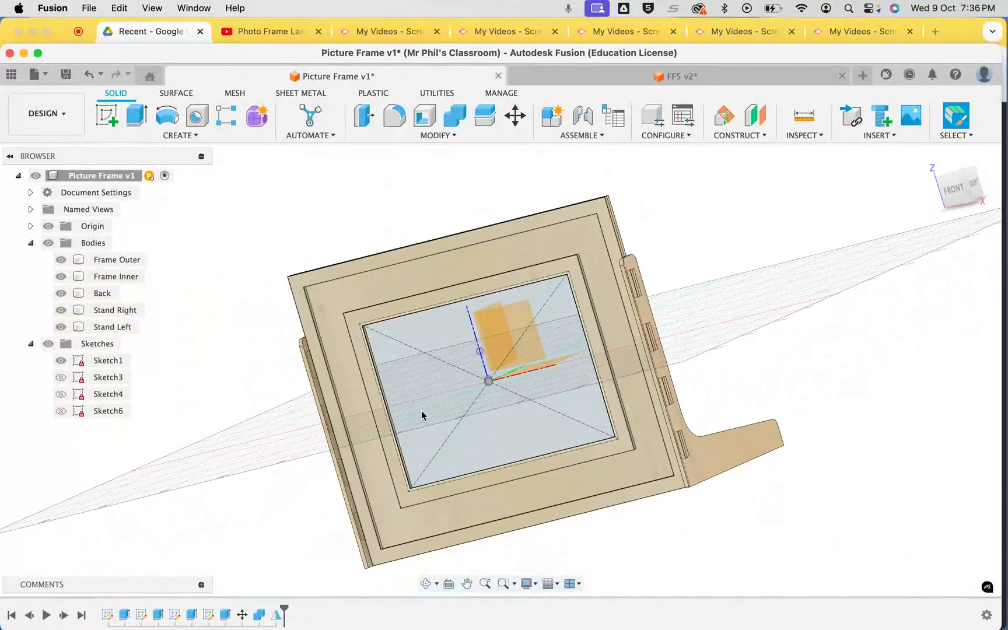
{"action": "scroll", "coordinate": [421, 411], "scroll_direction": "left", "scroll_amount": 5, "text": "shift"}
{"action": "scroll", "coordinate": [421, 411], "scroll_direction": "right", "scroll_amount": 5, "text": "shift"}
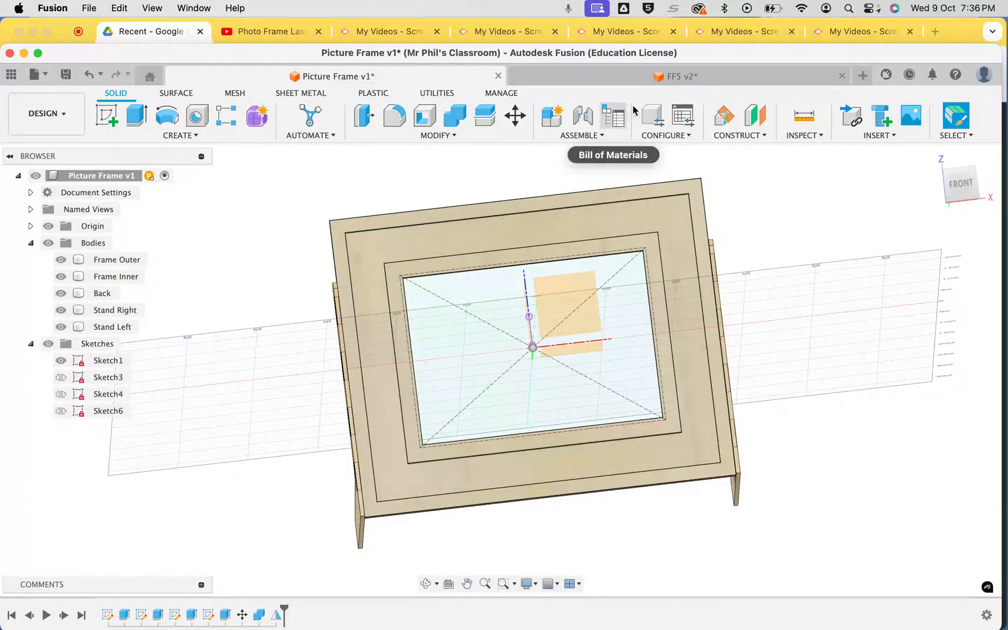